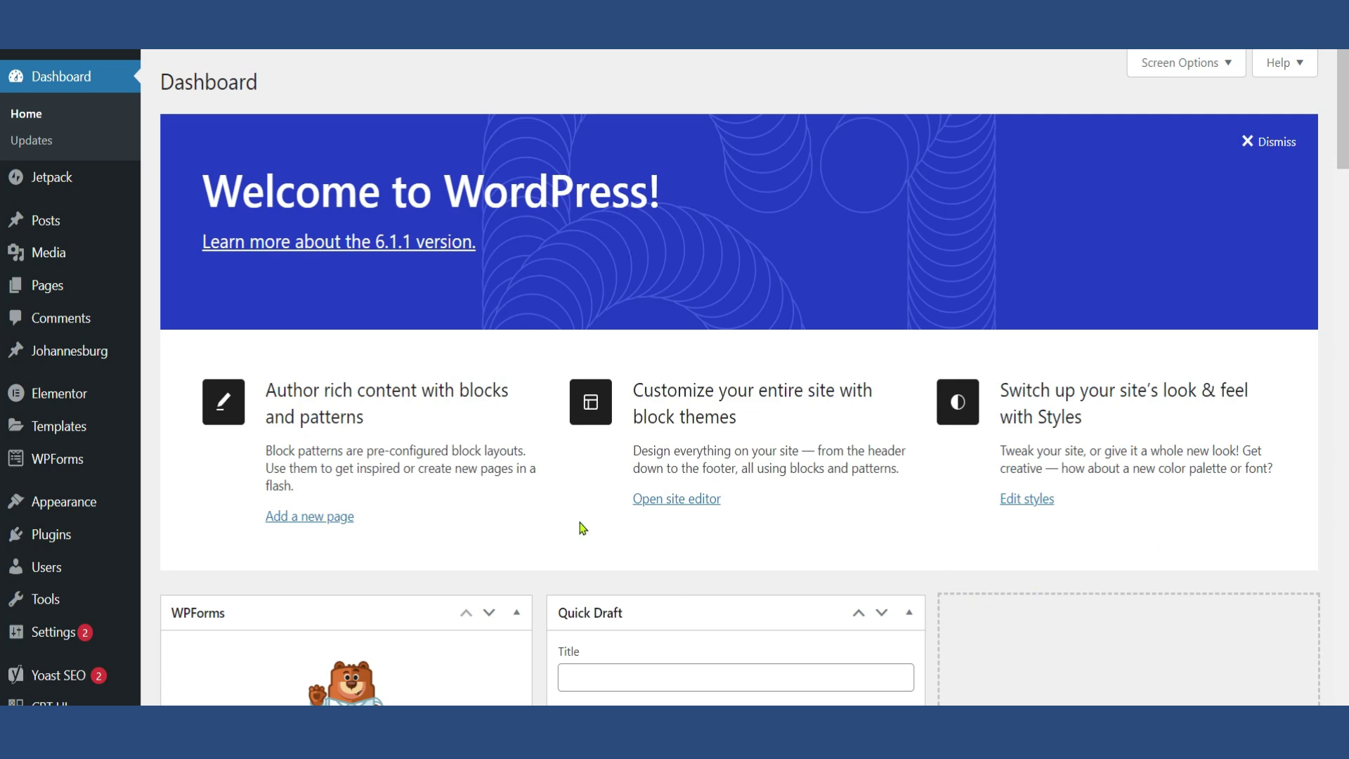
Open the site editor in a new tab from Appearance and select the Header template part.
left_click(53, 466)
mouse_move(64, 501)
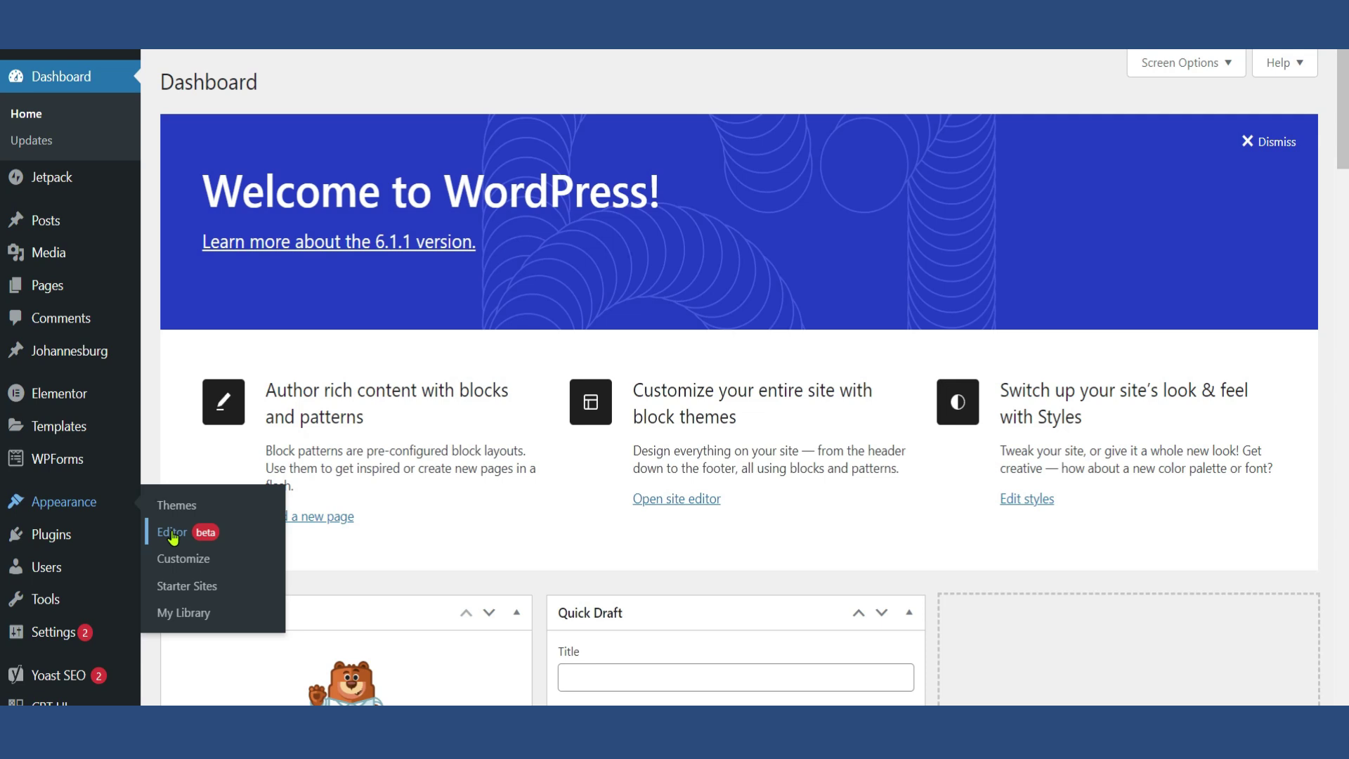
right_click(173, 538)
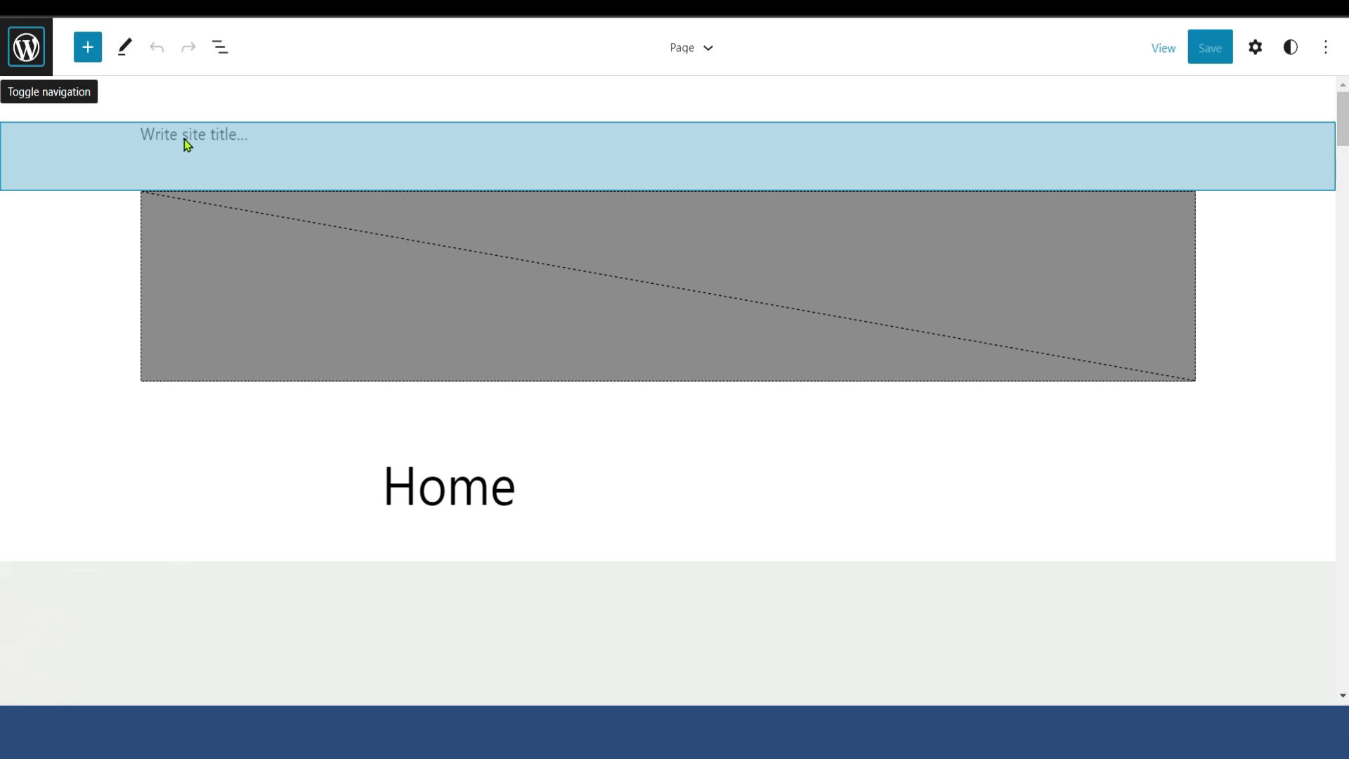
left_click(184, 144)
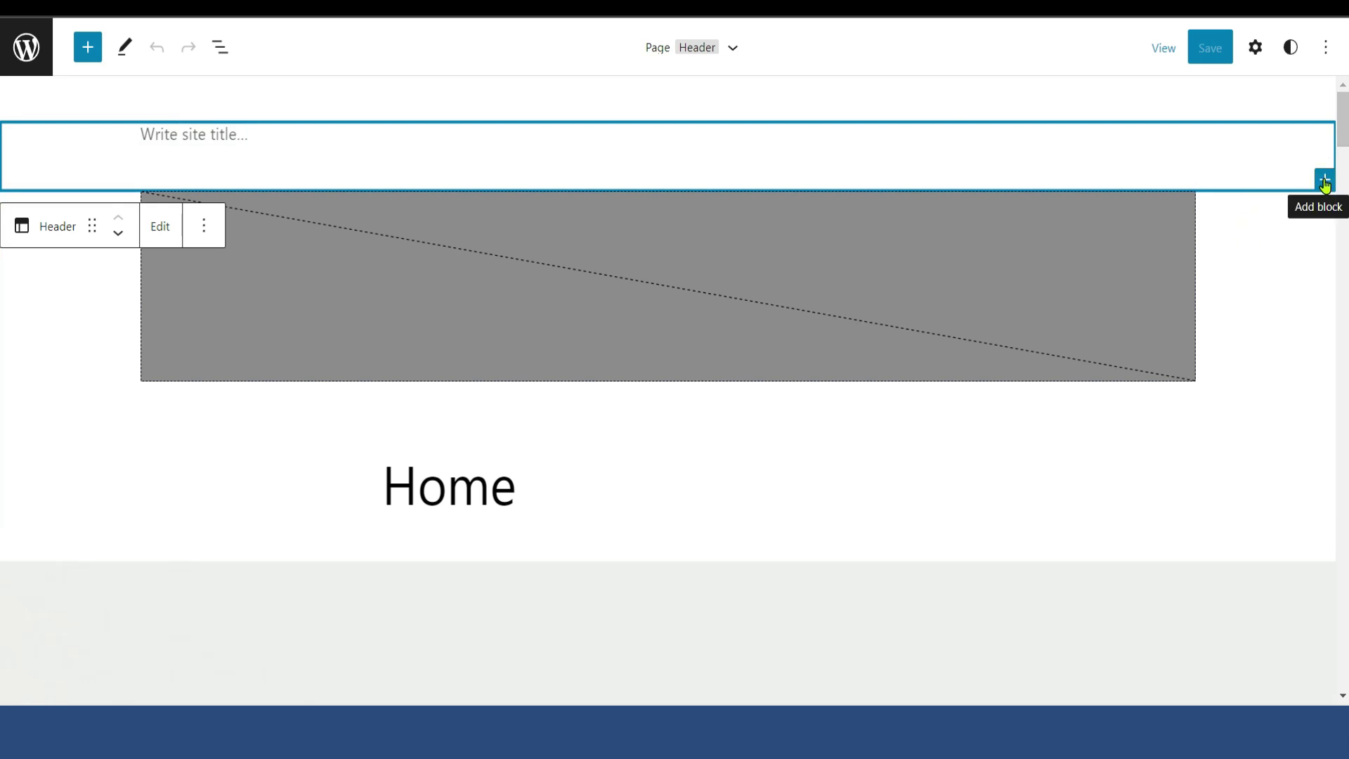
Insert a Navigation block into the header from the block inserter.
left_click(1323, 181)
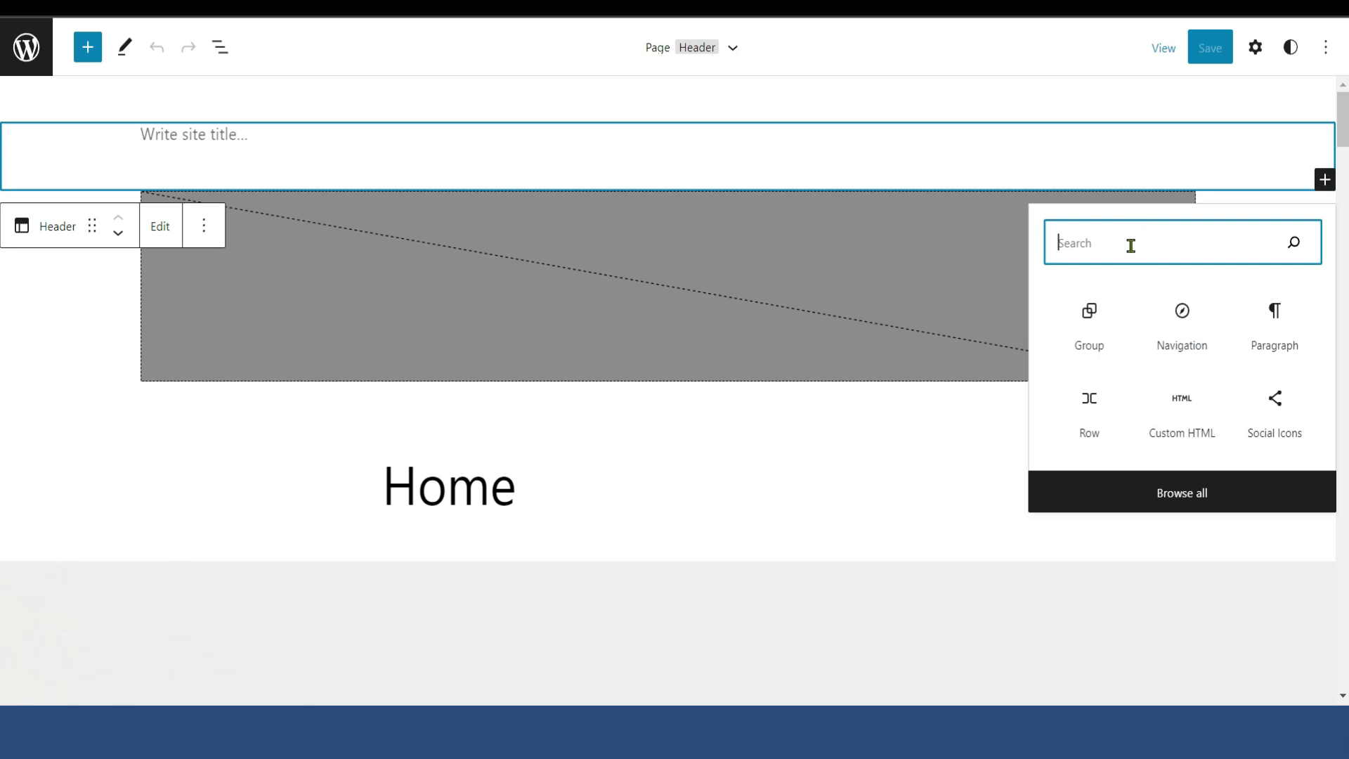
type("men")
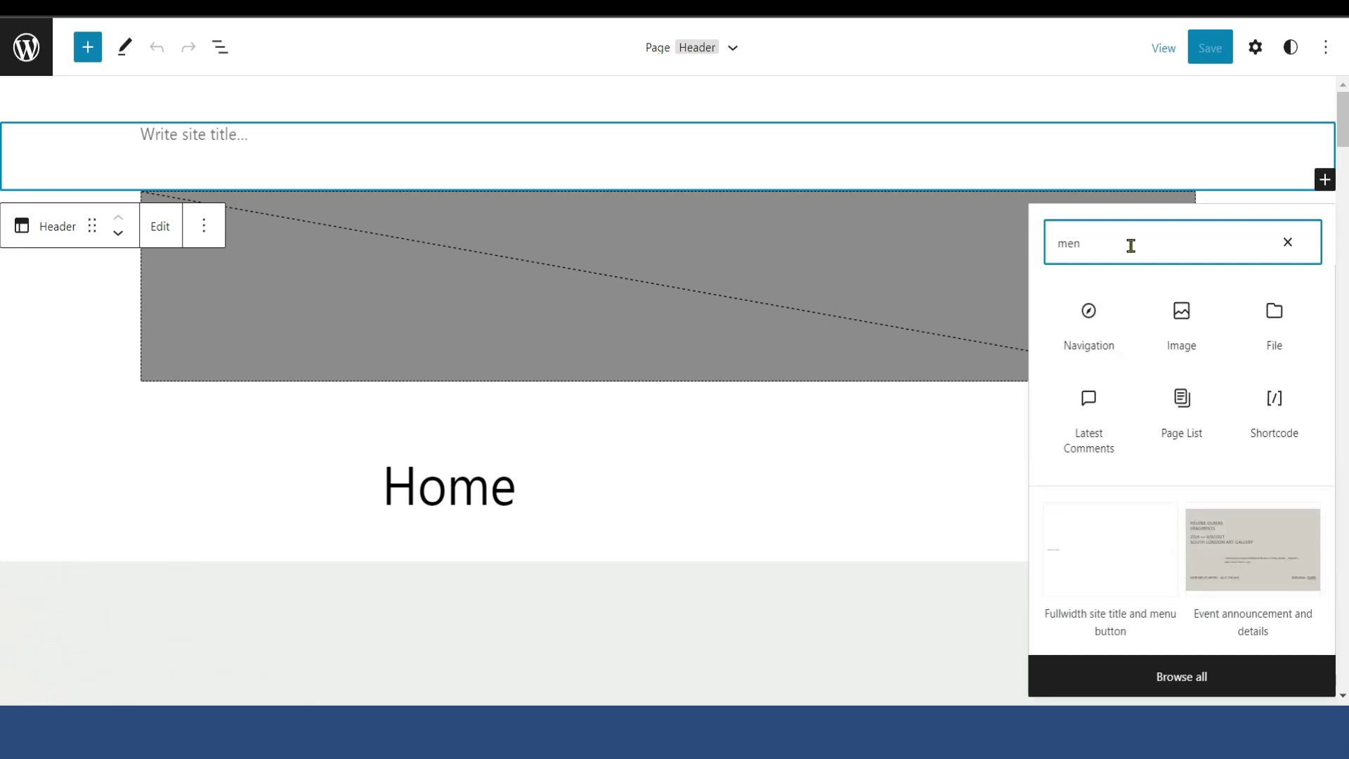
type("u")
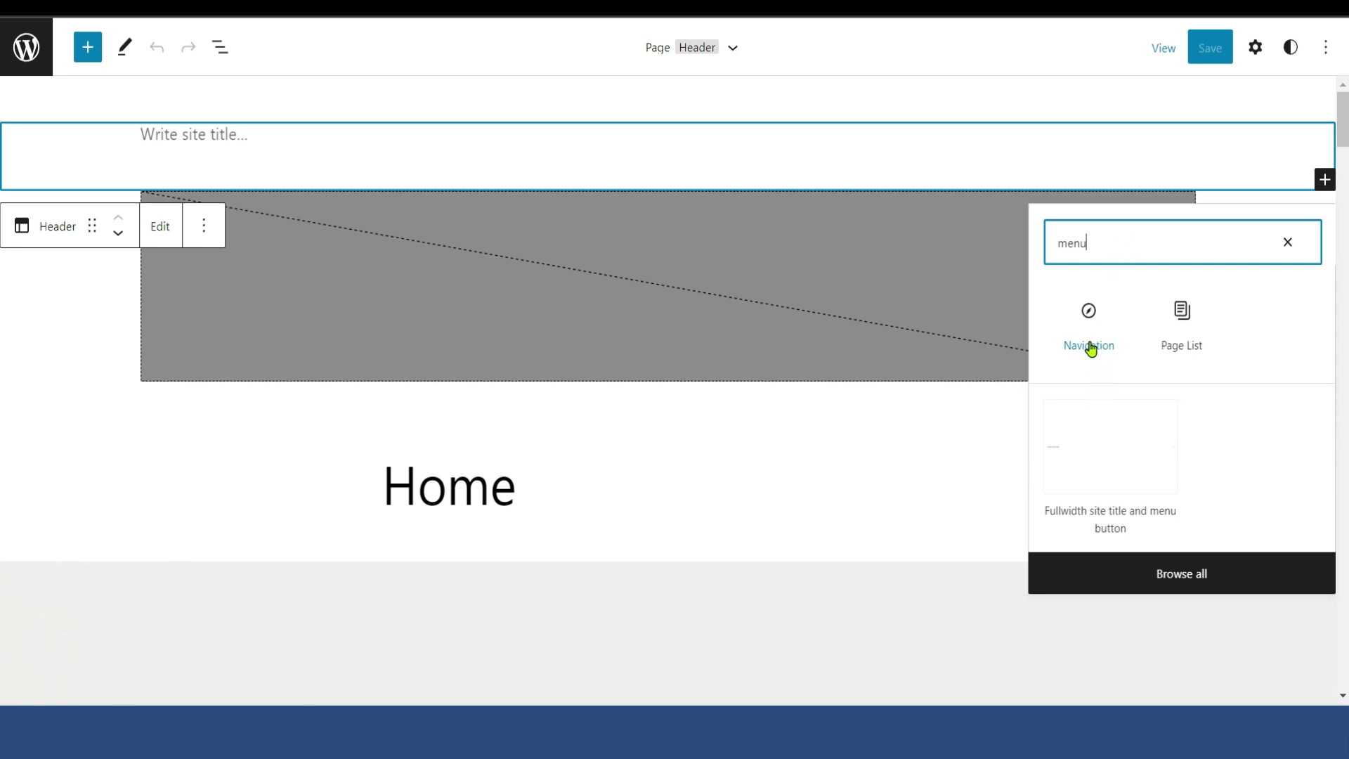
left_click(1089, 327)
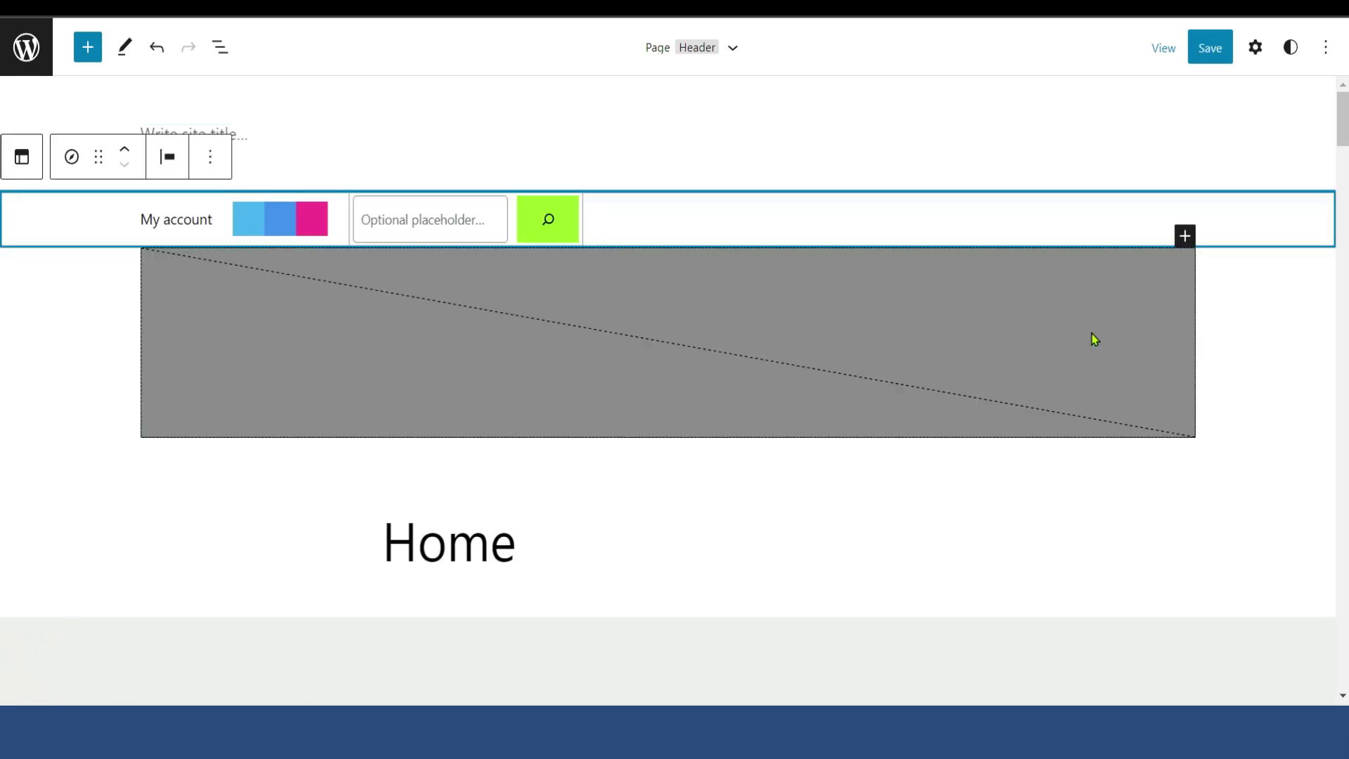
Select the My account link, open its link details and clear its label text.
left_click(186, 222)
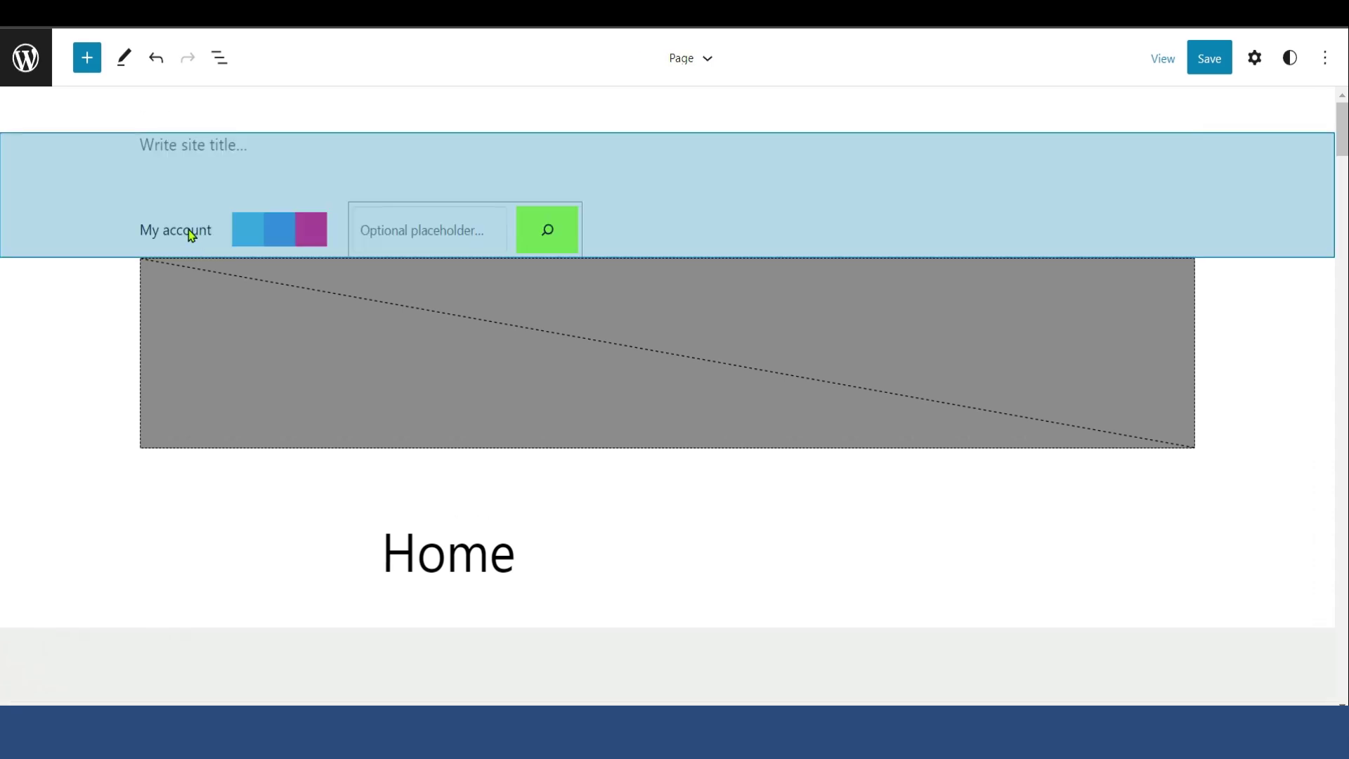
left_click(190, 234)
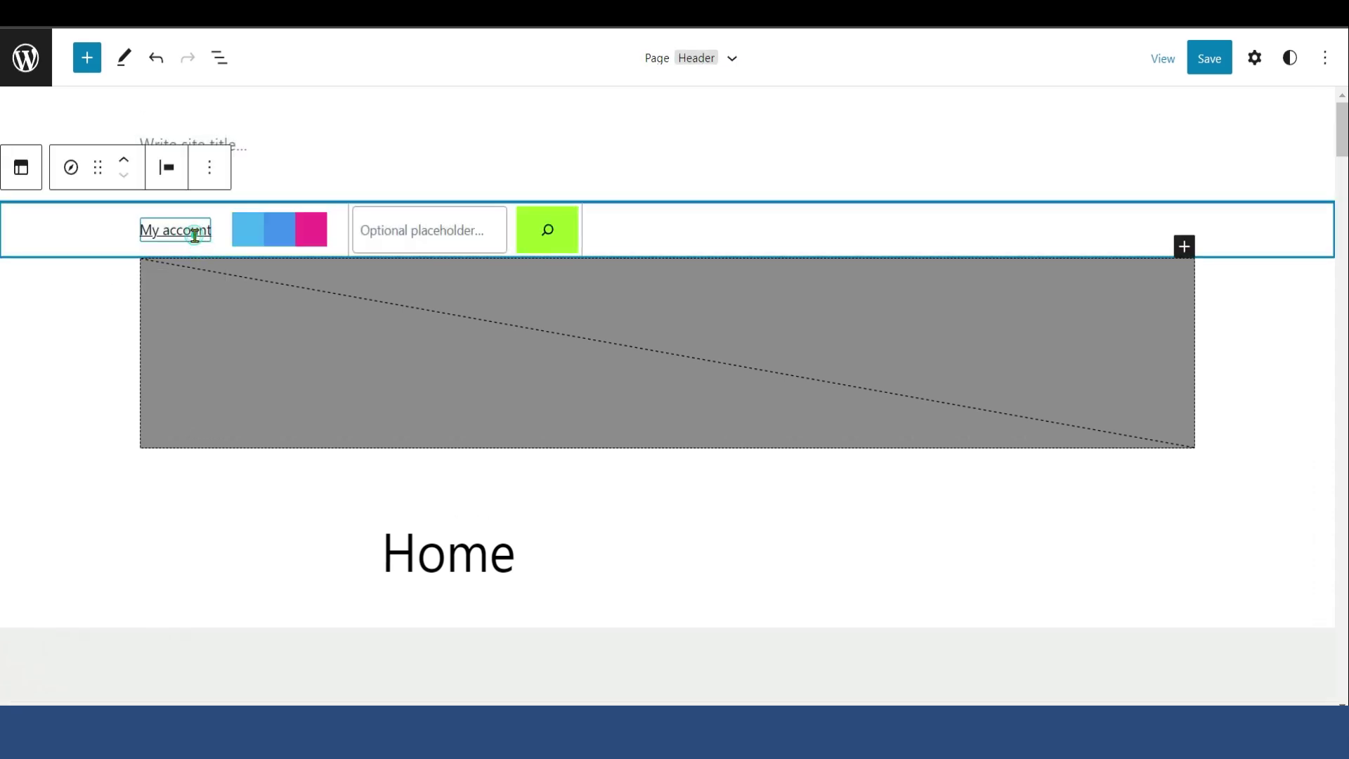
left_click(197, 232)
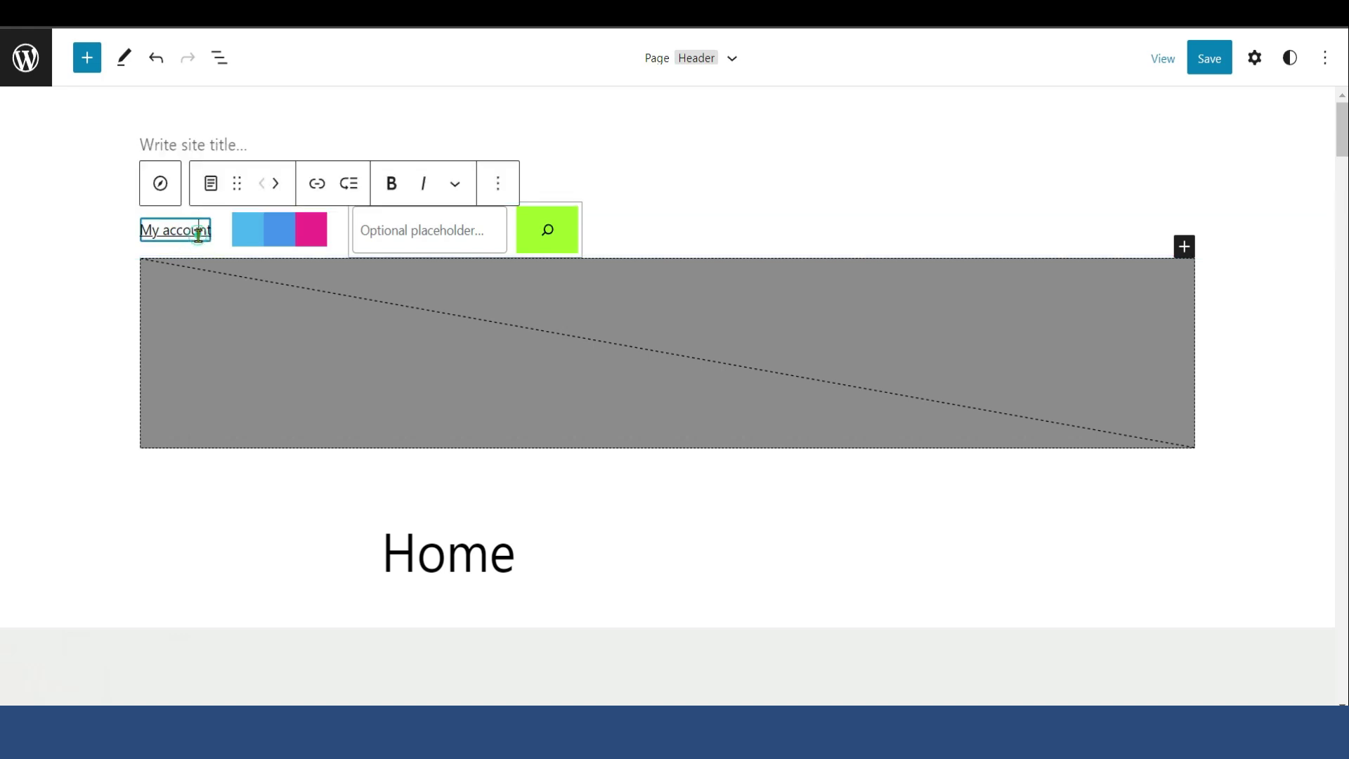
left_click(316, 184)
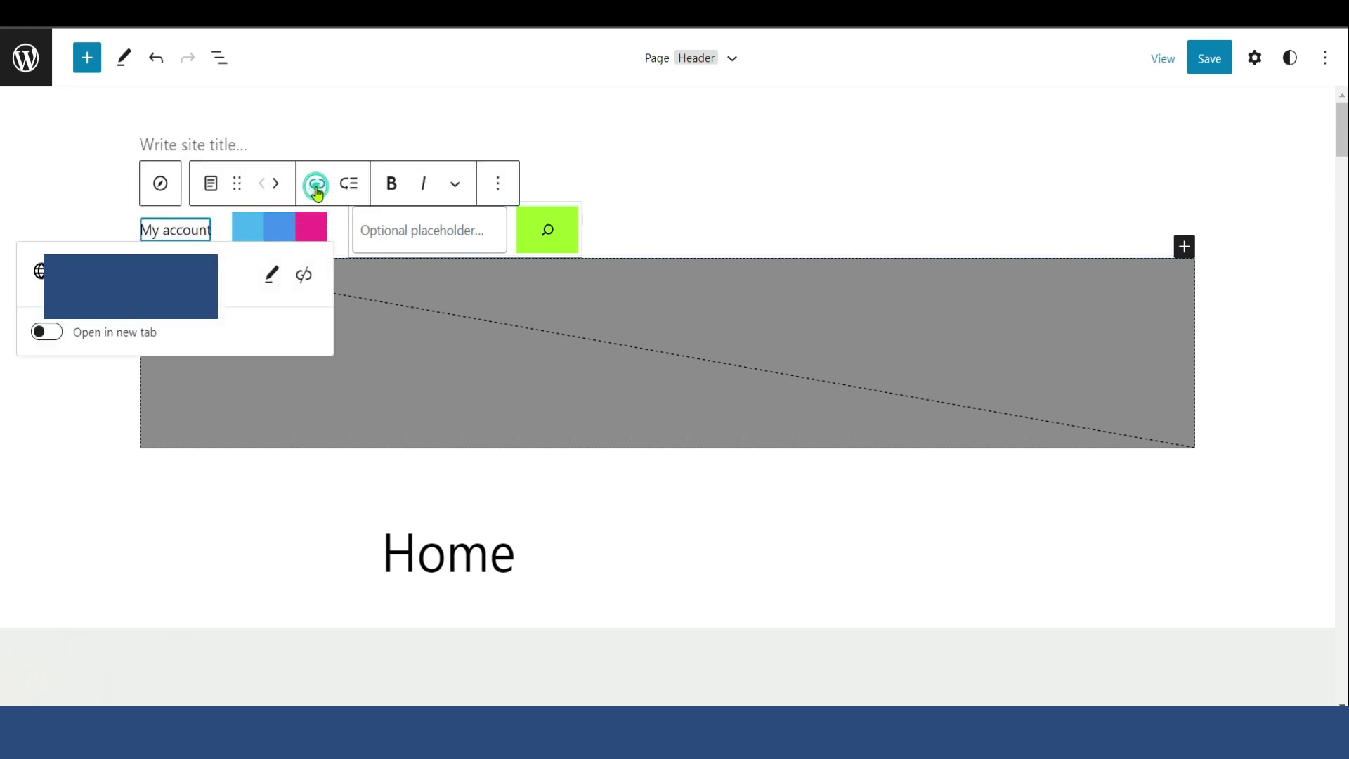
left_click(271, 274)
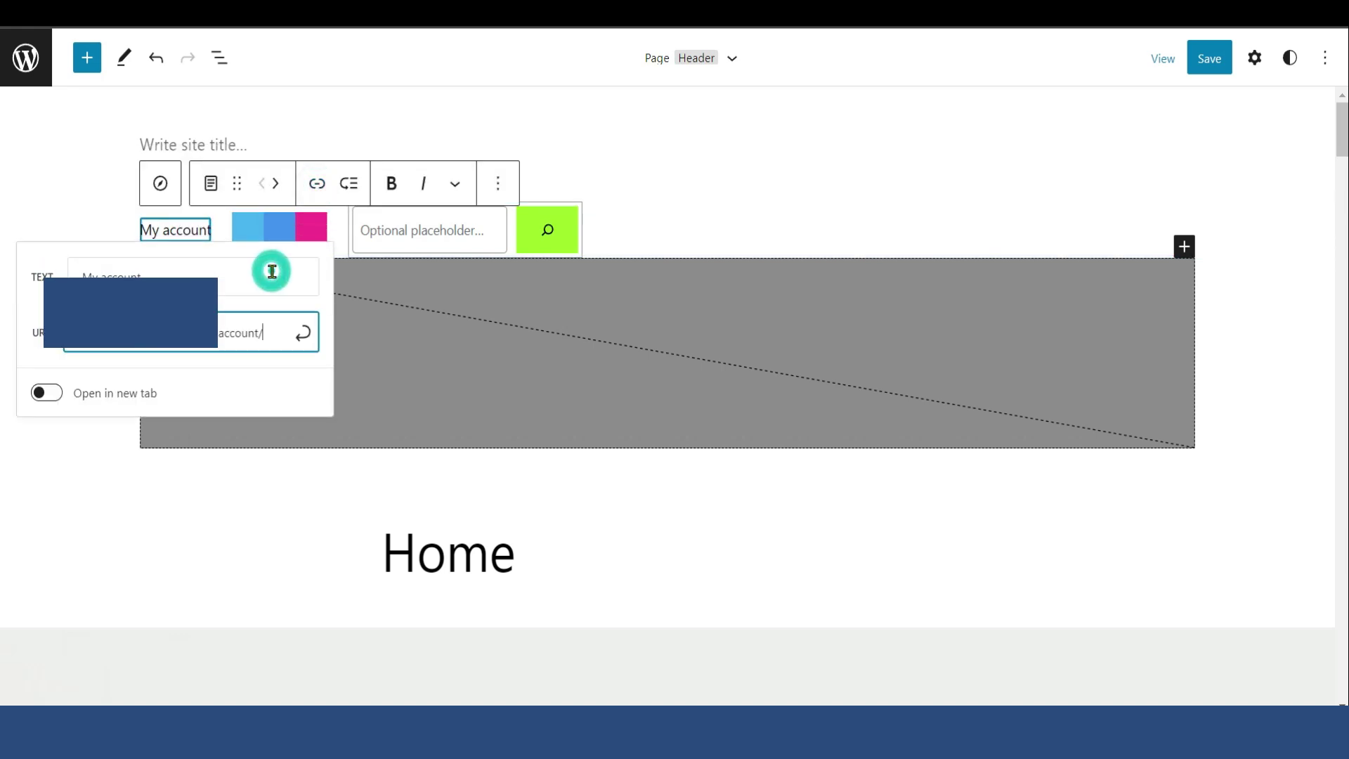
left_click(168, 274)
triple_click(167, 274)
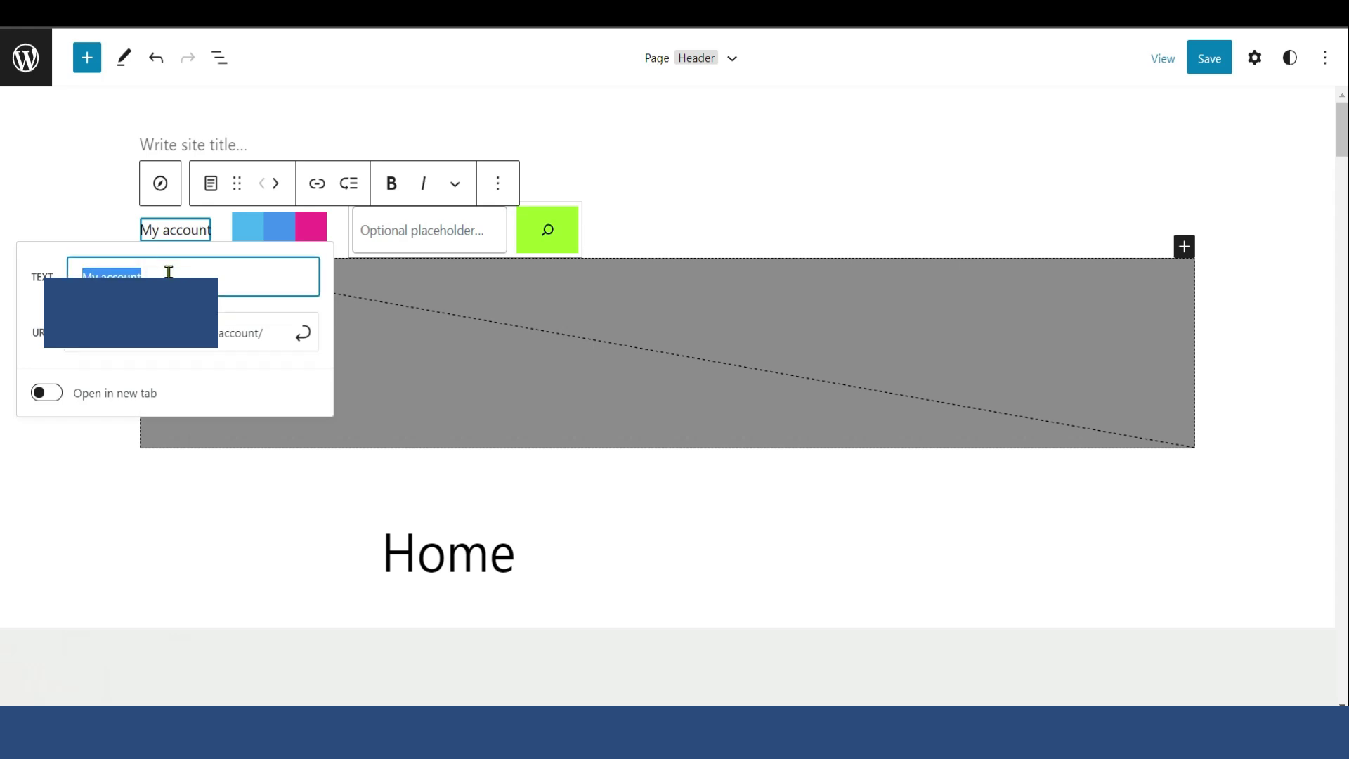
key("BackSpace")
Leave link editing and select the social icons block in the header.
left_click(96, 181)
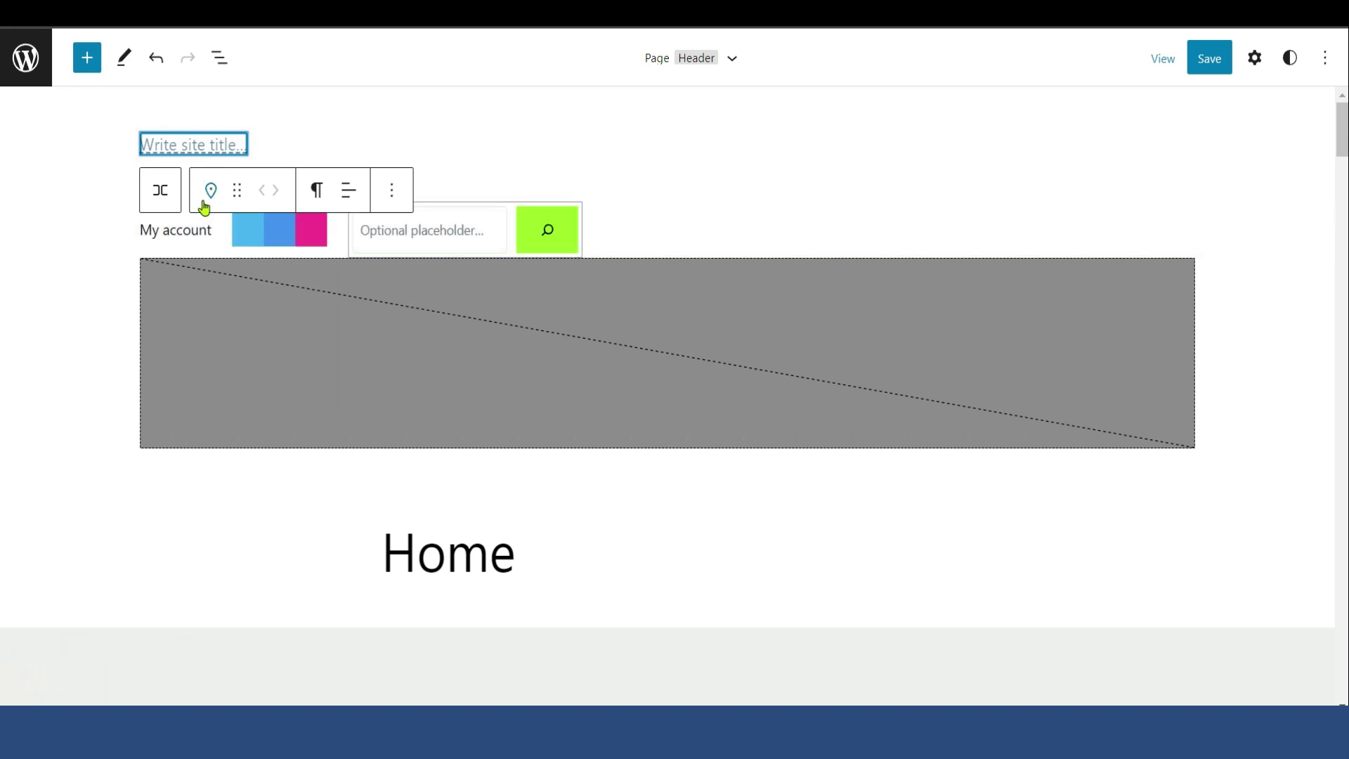
left_click(258, 227)
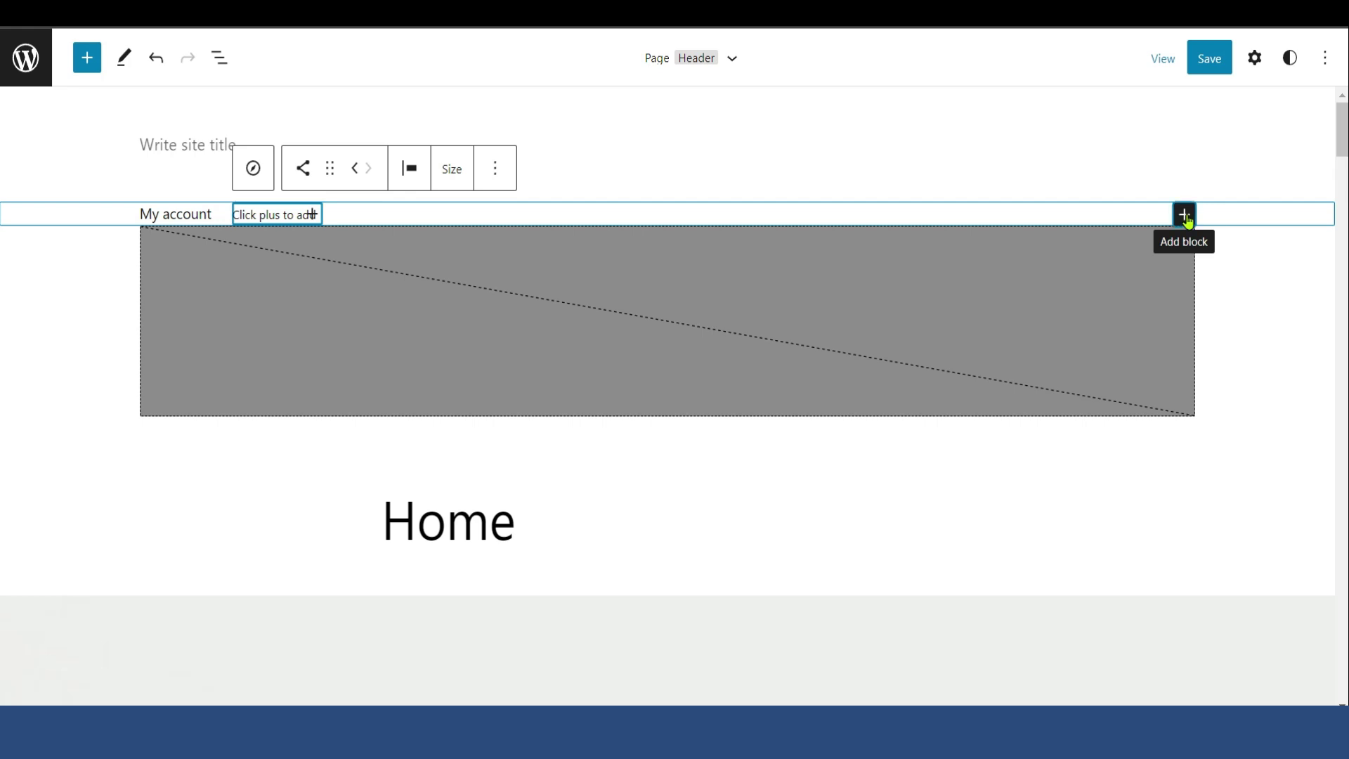
Add a custom link item to the menu pointing to the cctv installations page.
left_click(1185, 215)
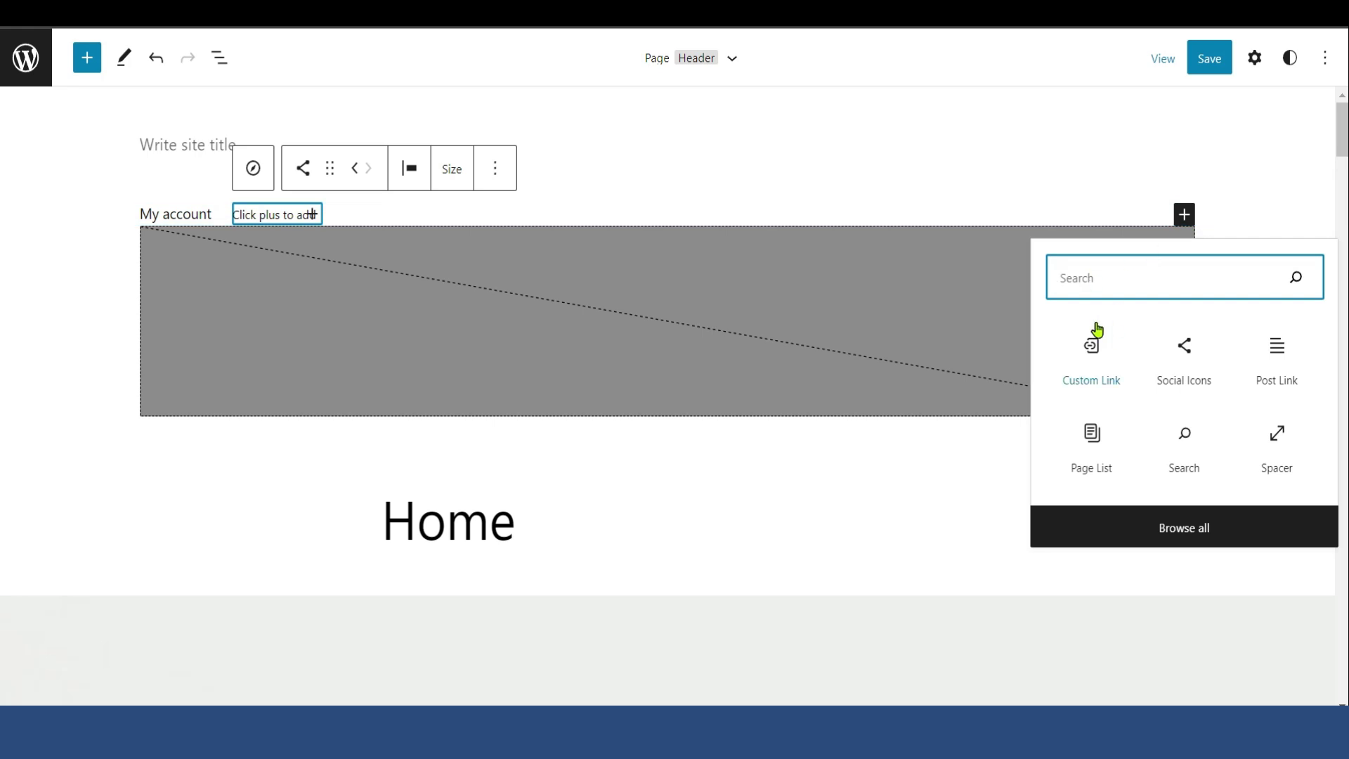
left_click(1091, 357)
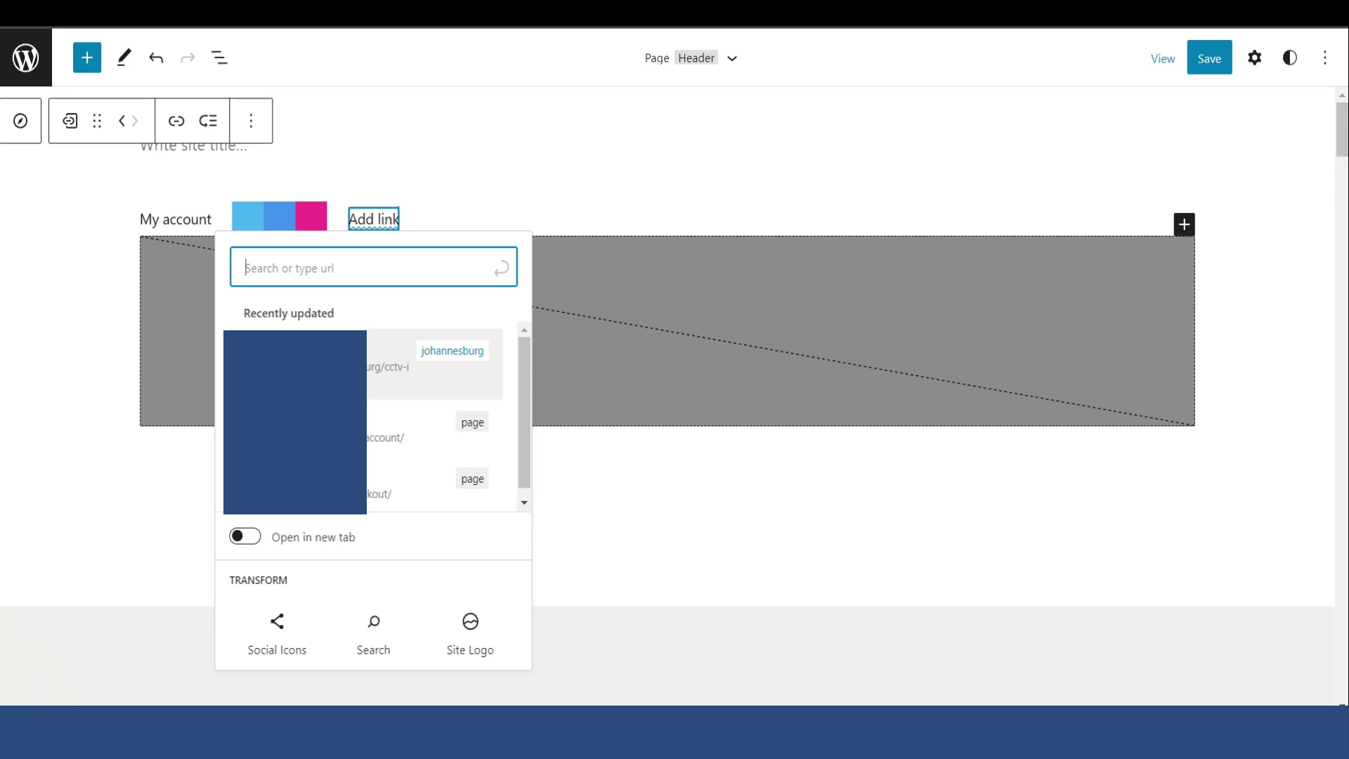
left_click(442, 368)
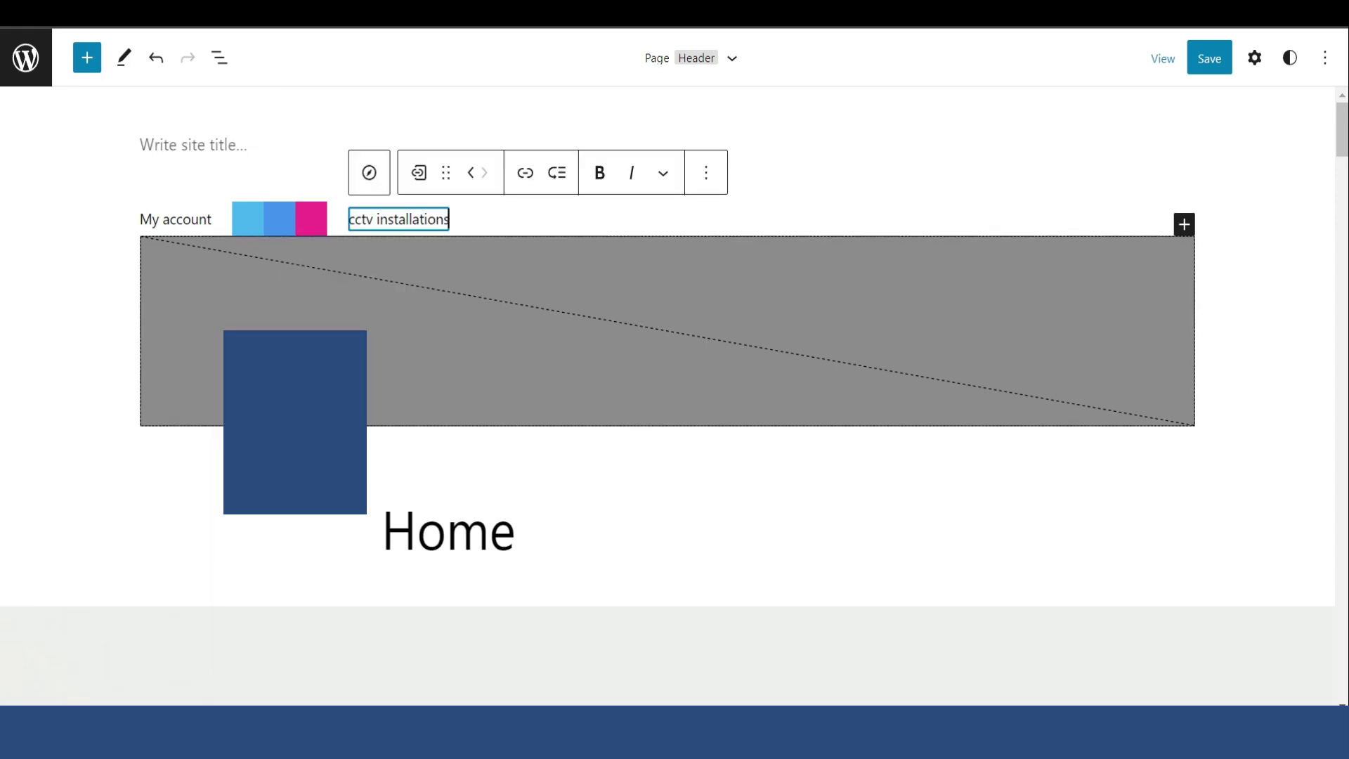
Remove the Social Icons block from the header and select the header template part.
left_click(308, 224)
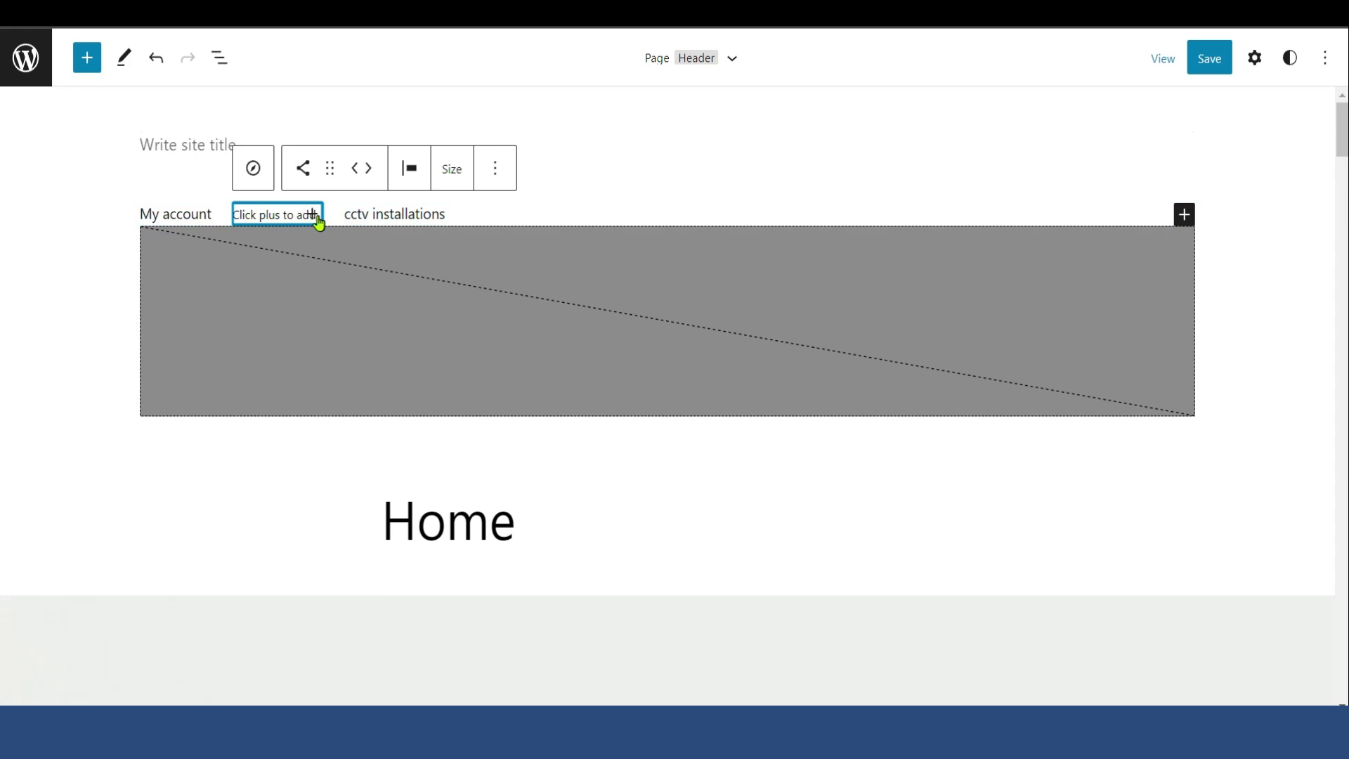
left_click(493, 170)
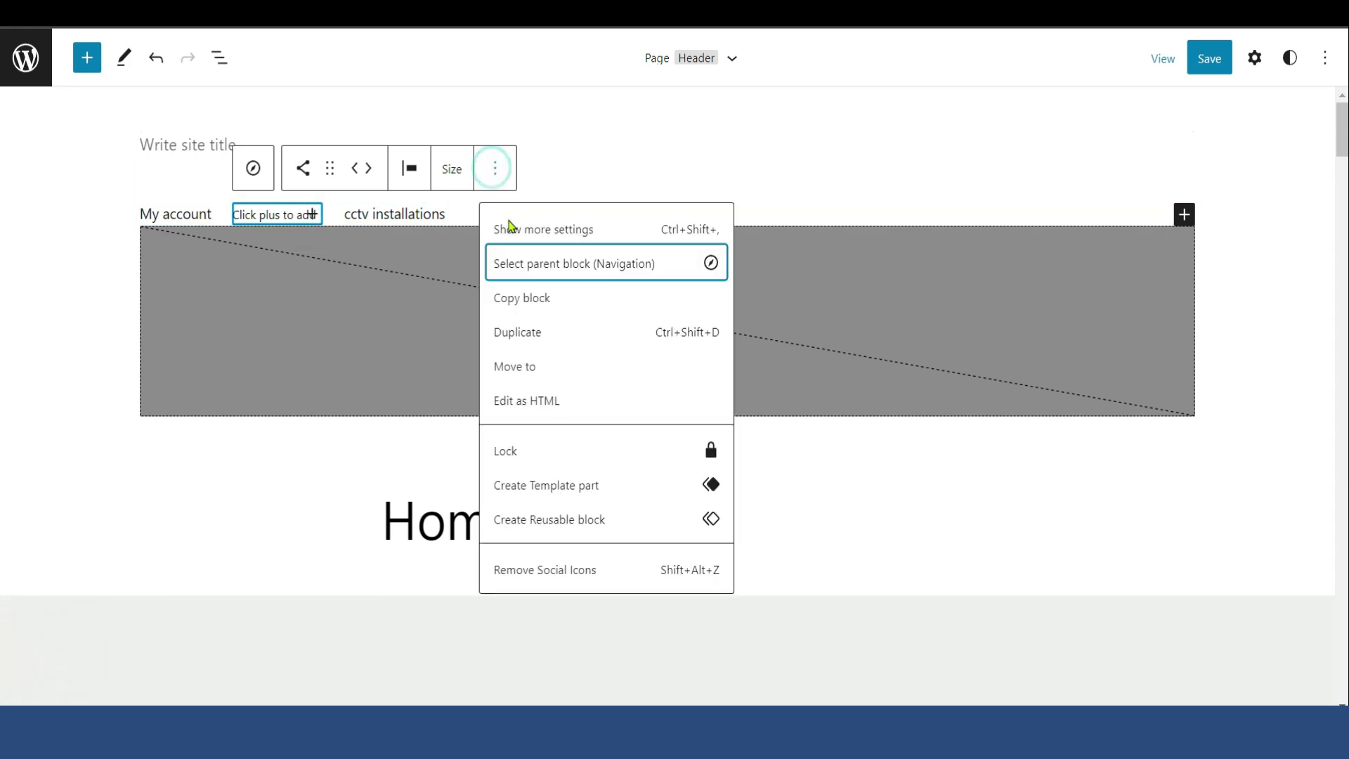
left_click(539, 570)
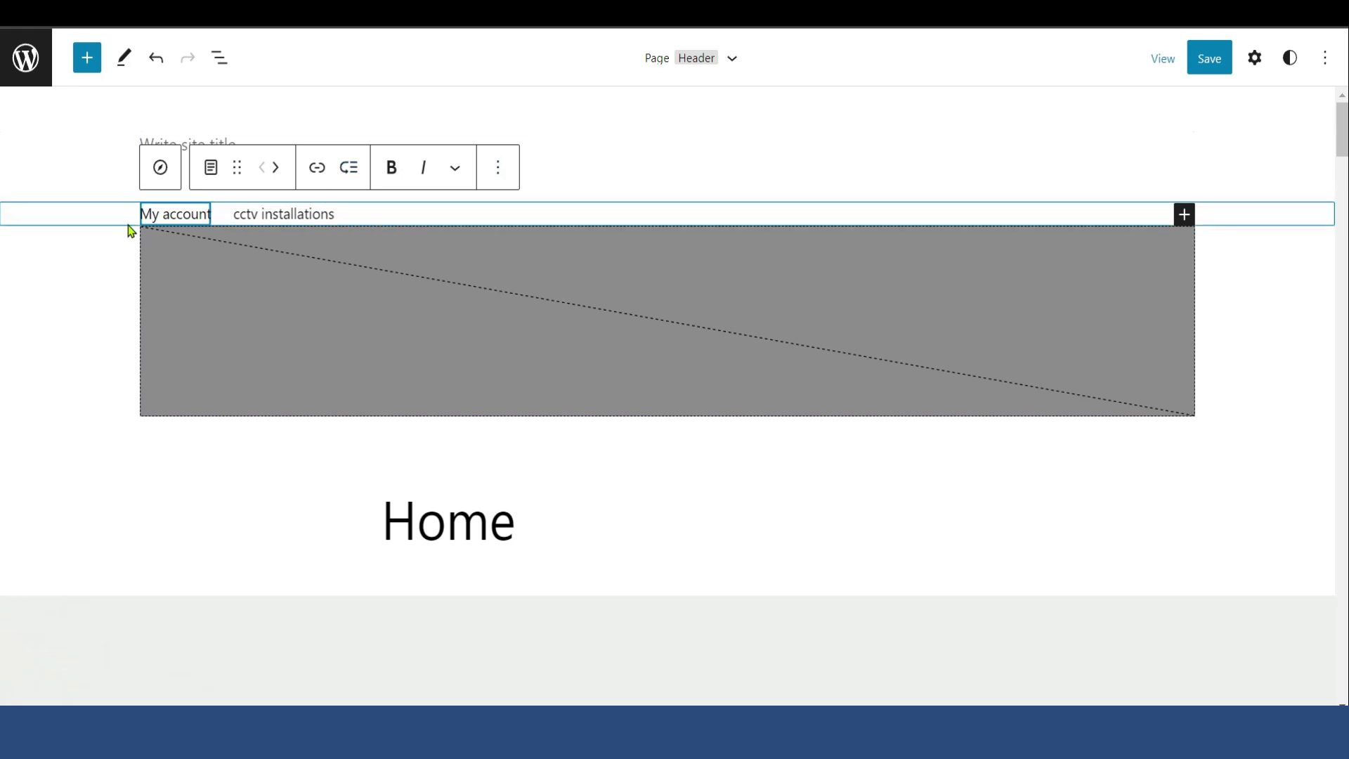
left_click(89, 244)
left_click(299, 217)
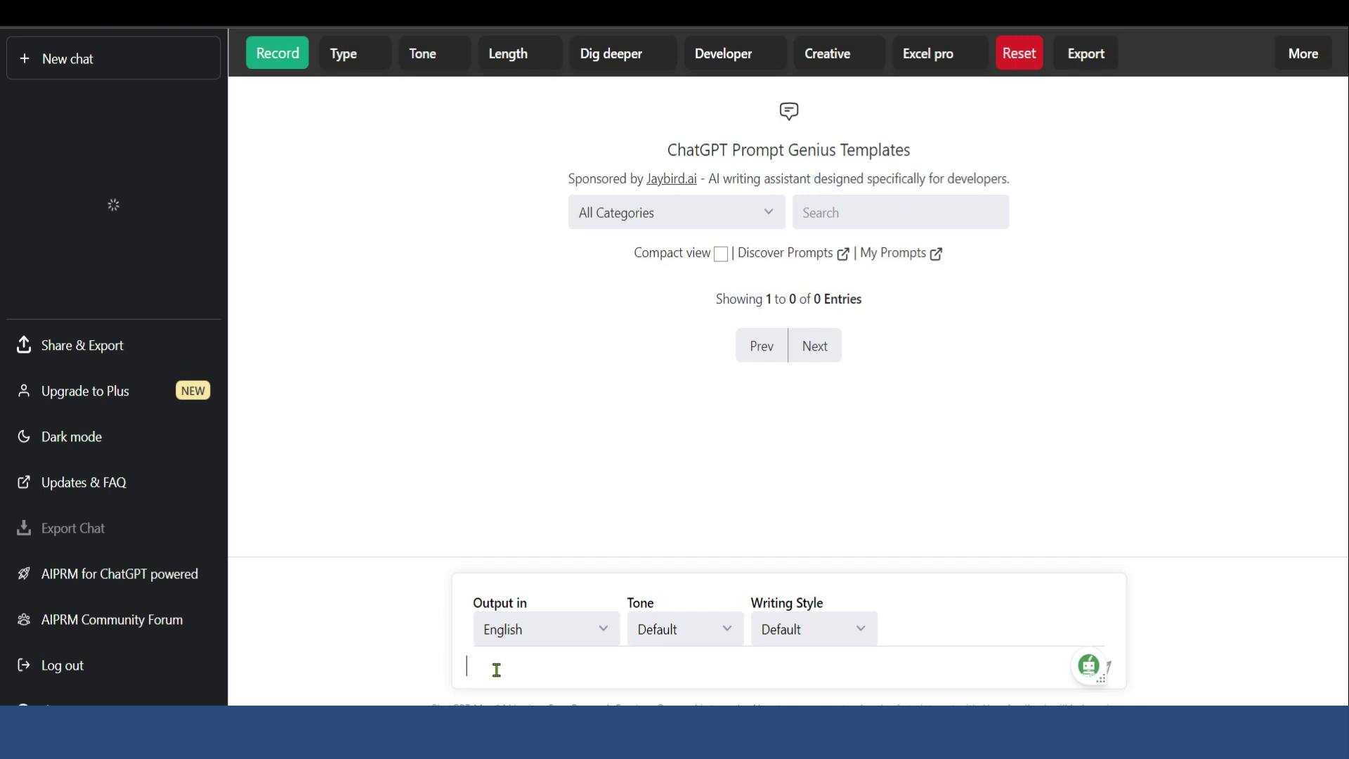
type("create ")
type("an h")
type("tml c")
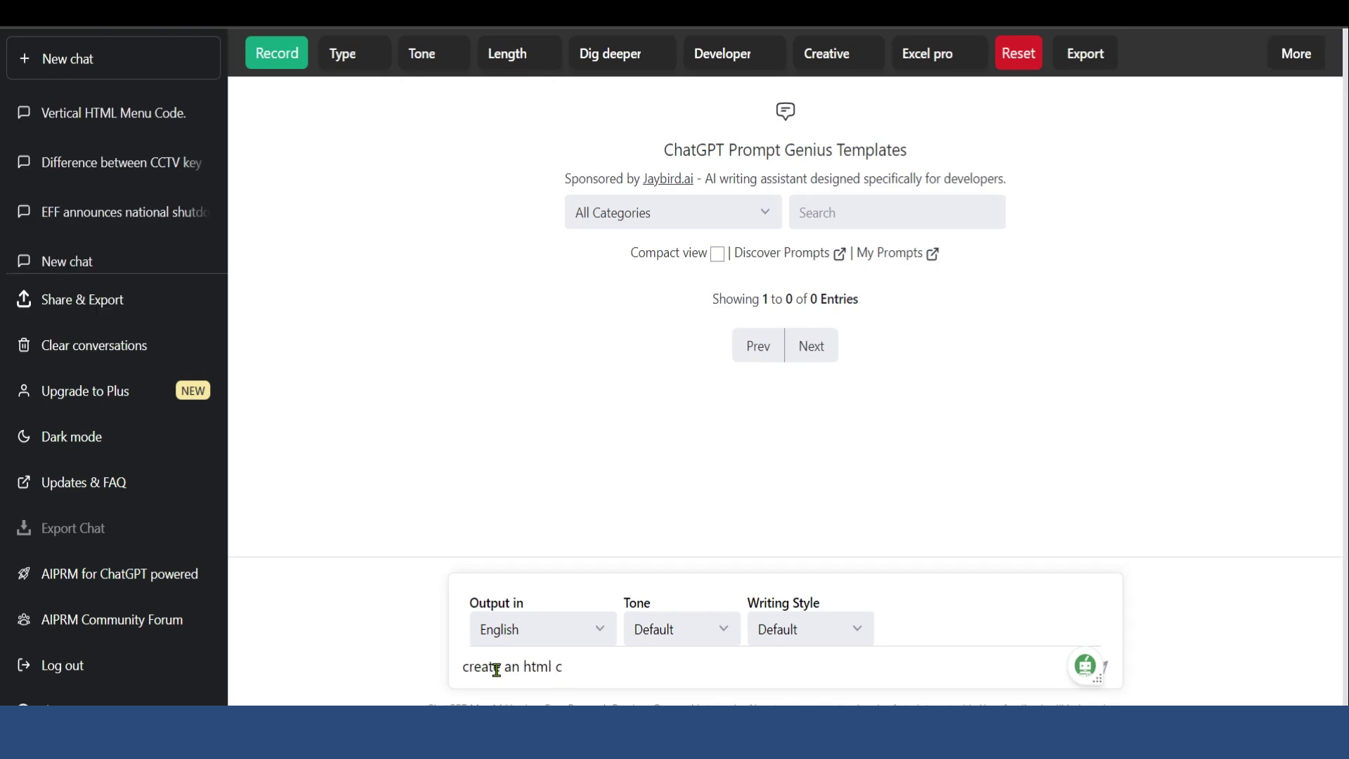
Send ChatGPT the prompt 'create an html menu code'.
key("BackSpace")
type("menu ")
type("code")
key("Return")
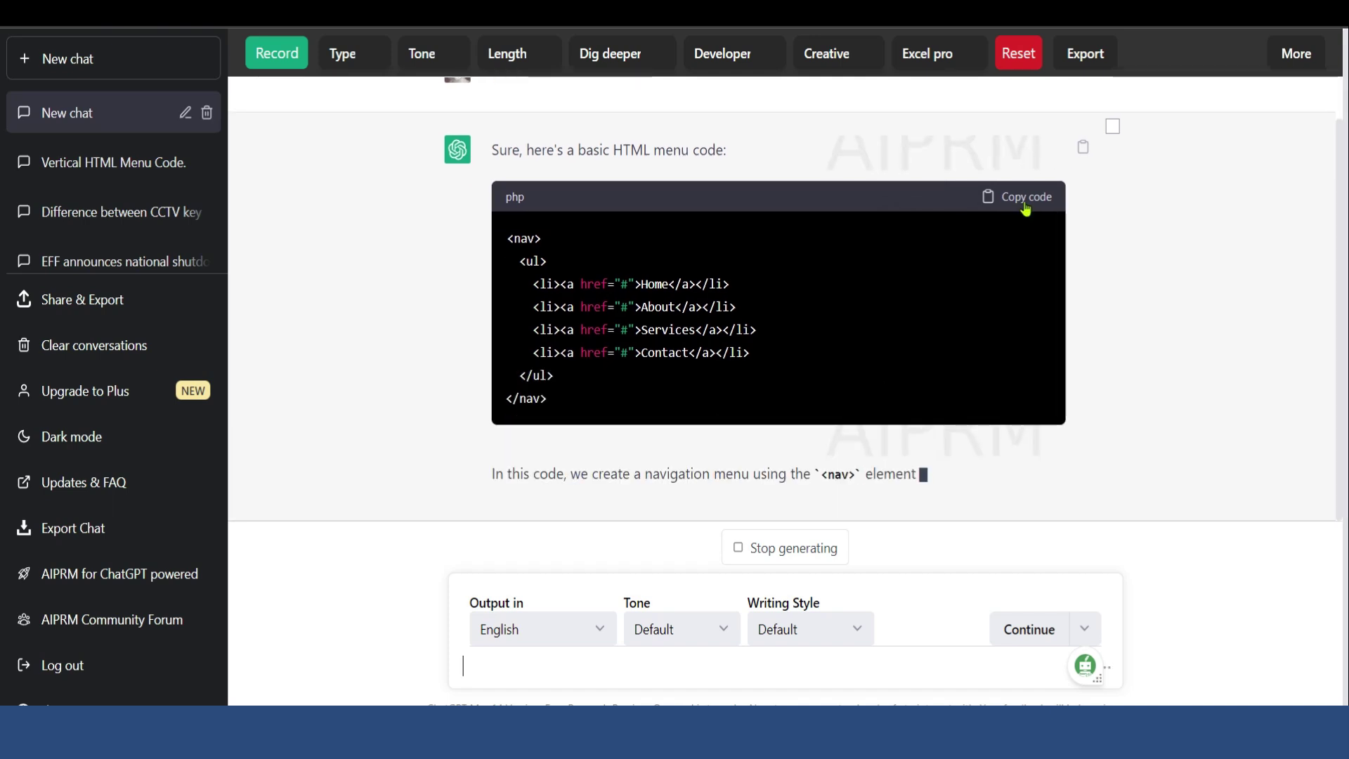
Copy the generated HTML menu code and select the full-width header row in the editor.
left_click(1022, 171)
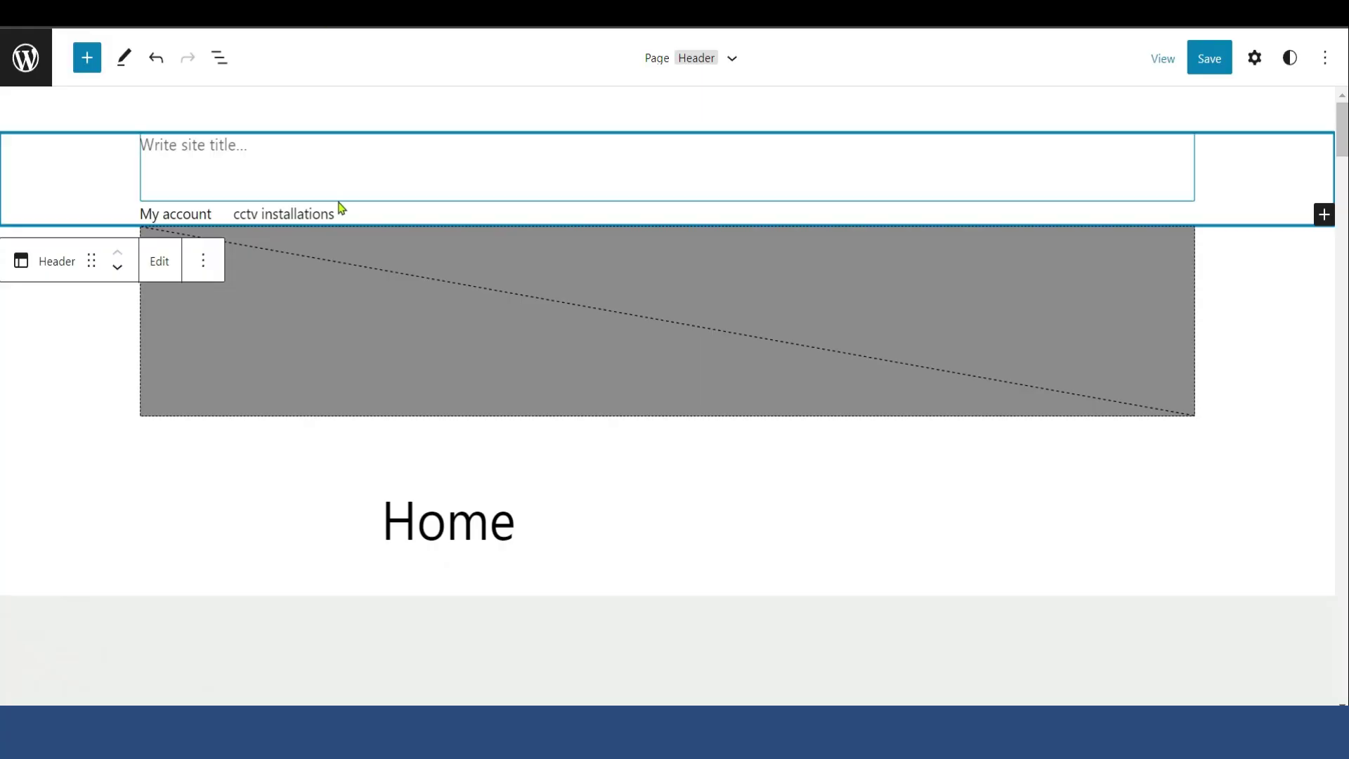
left_click(1325, 214)
left_click(1061, 147)
left_click(963, 205)
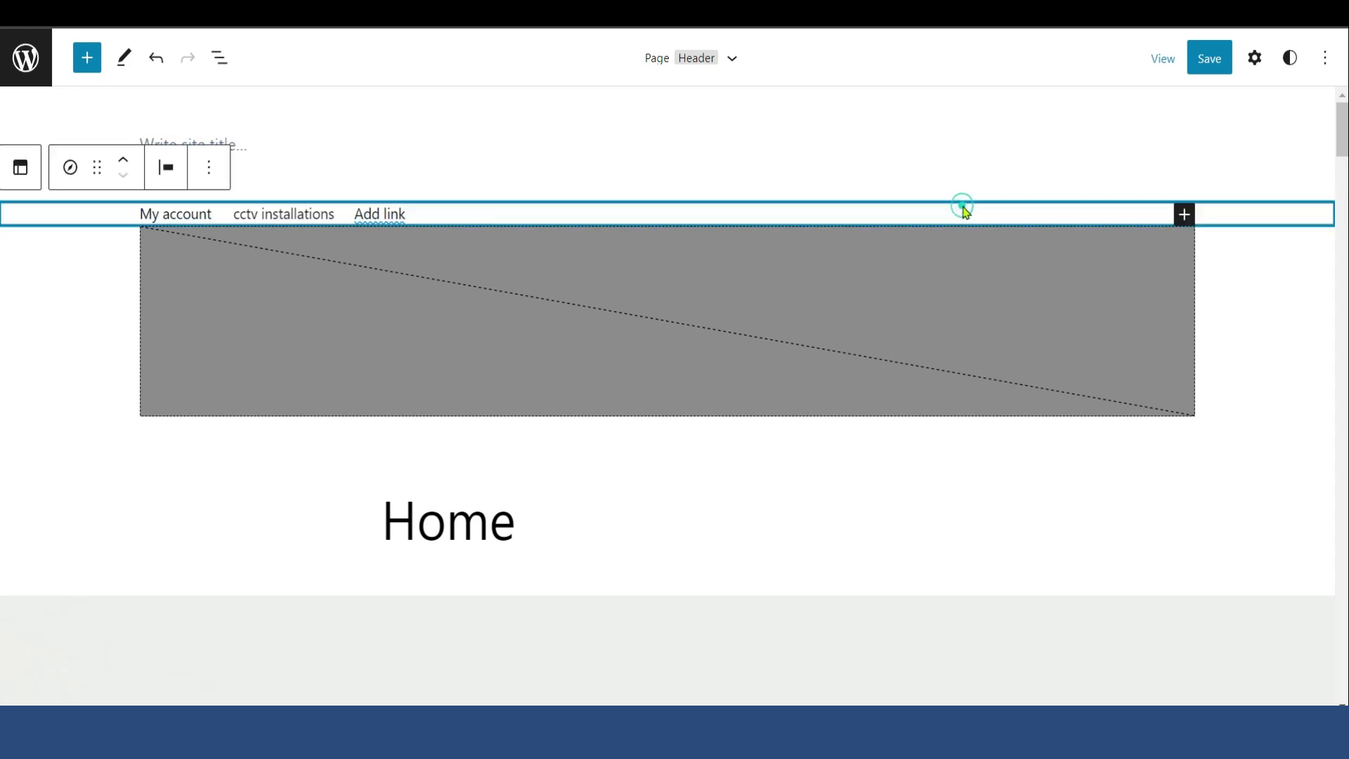
left_click(939, 156)
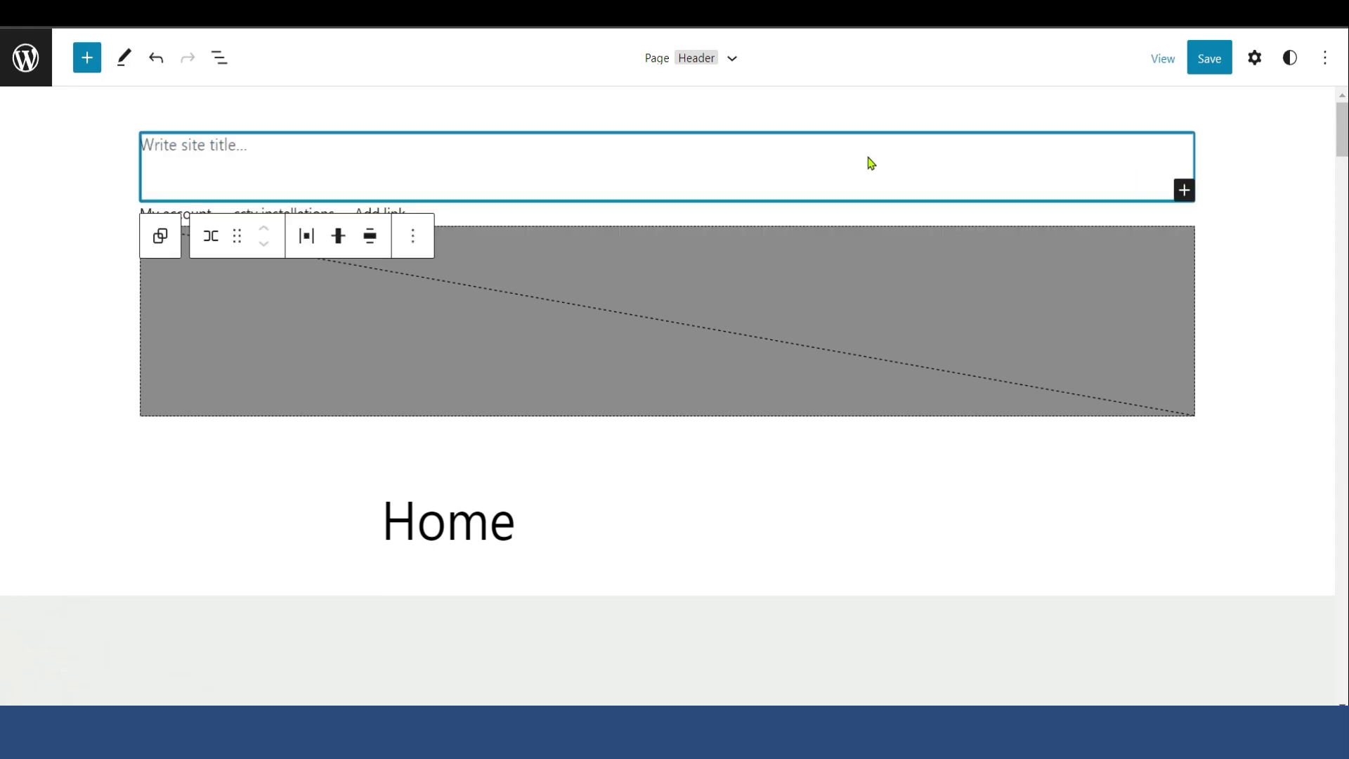
Insert a Custom HTML block, paste the Home/About/Services/Contact nav code and preview it.
left_click(1183, 193)
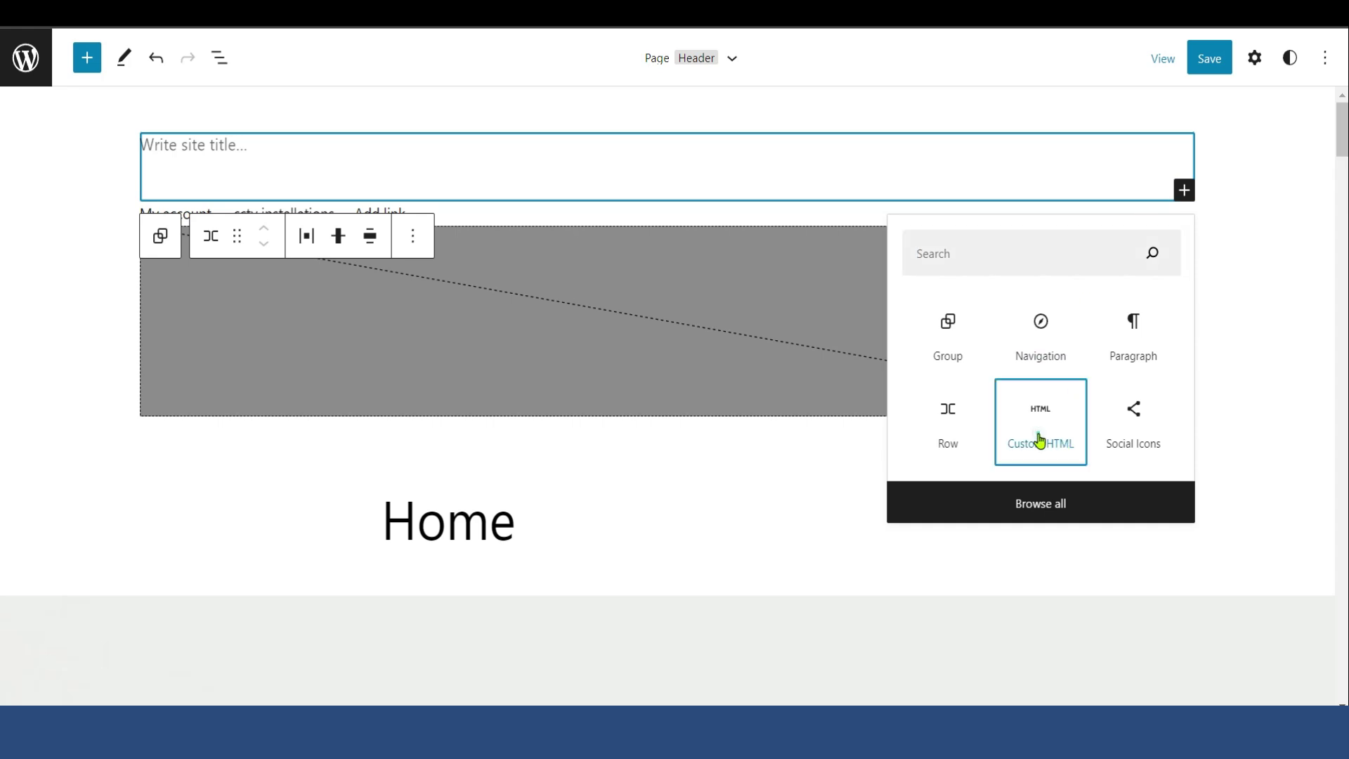
left_click(1039, 440)
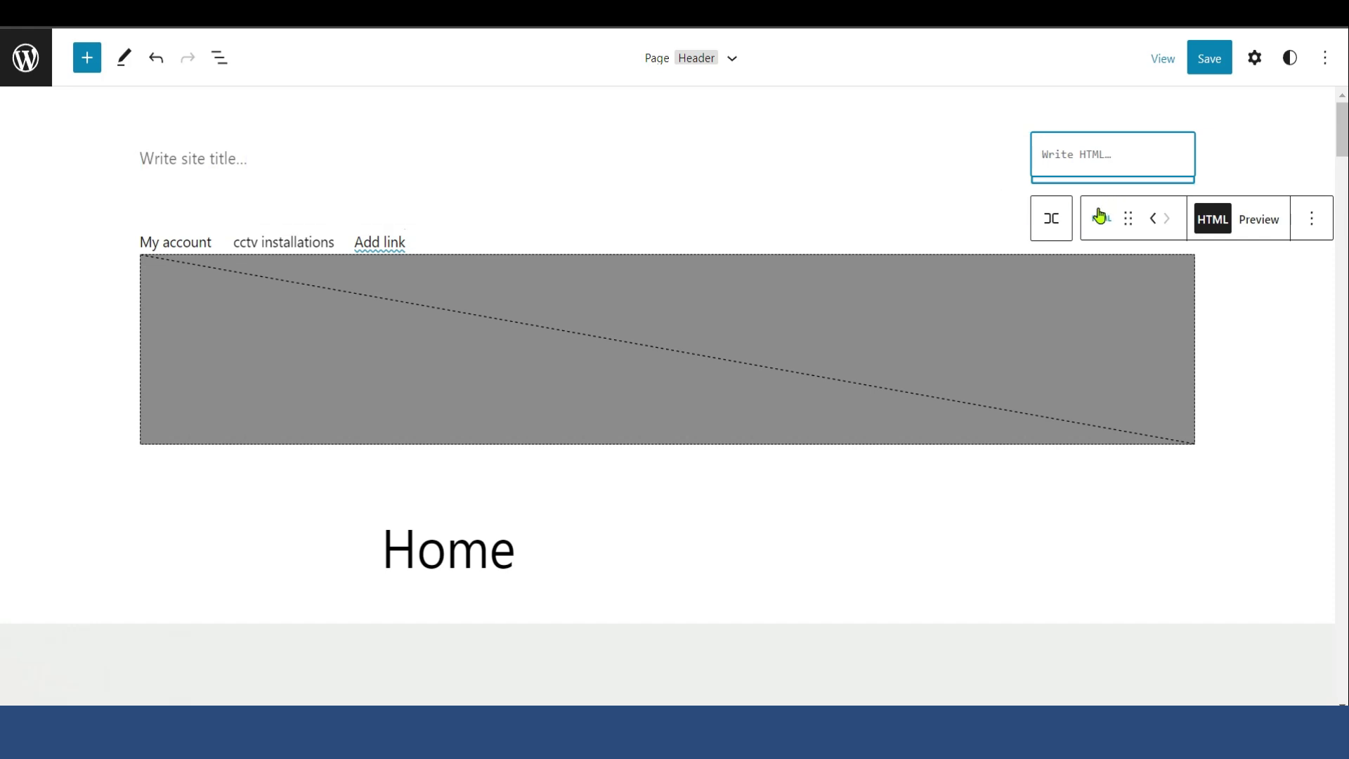
left_click(1086, 151)
key("ctrl+v")
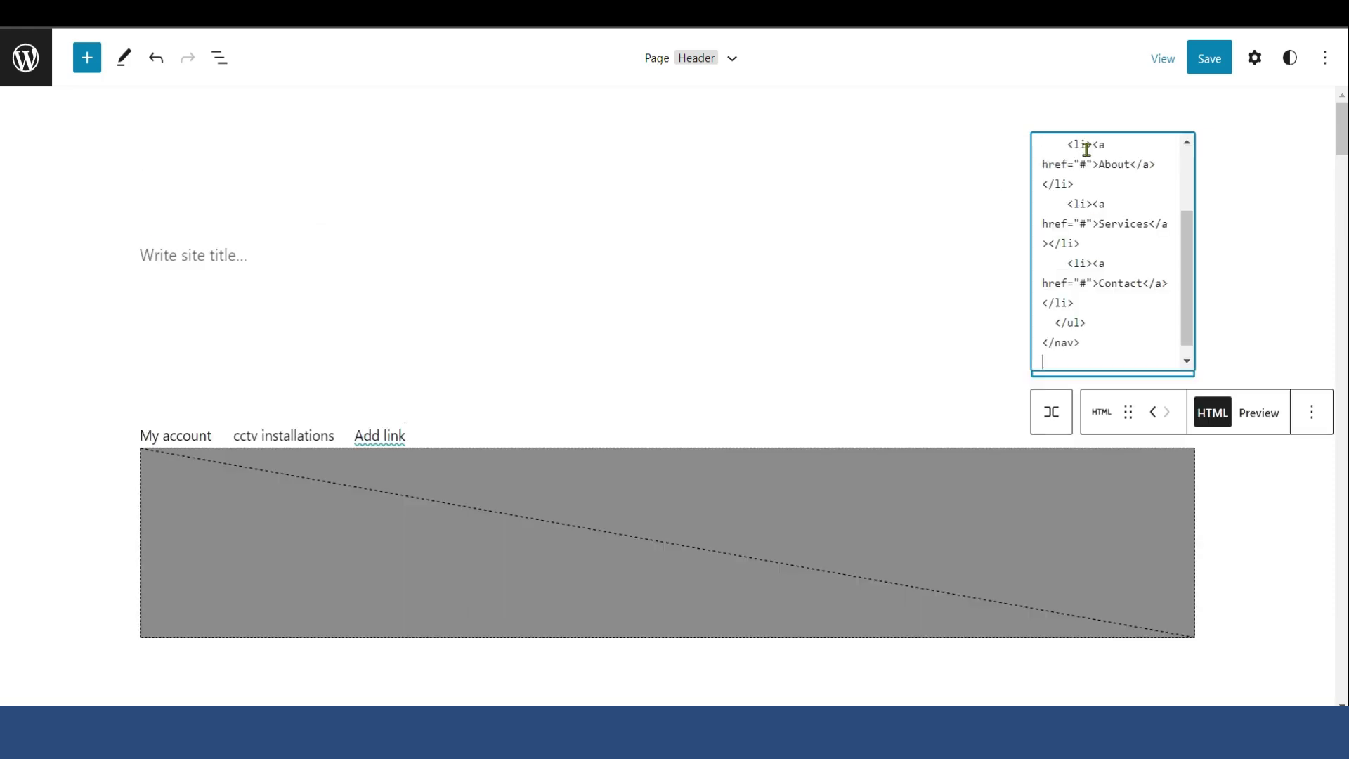
left_click(1257, 412)
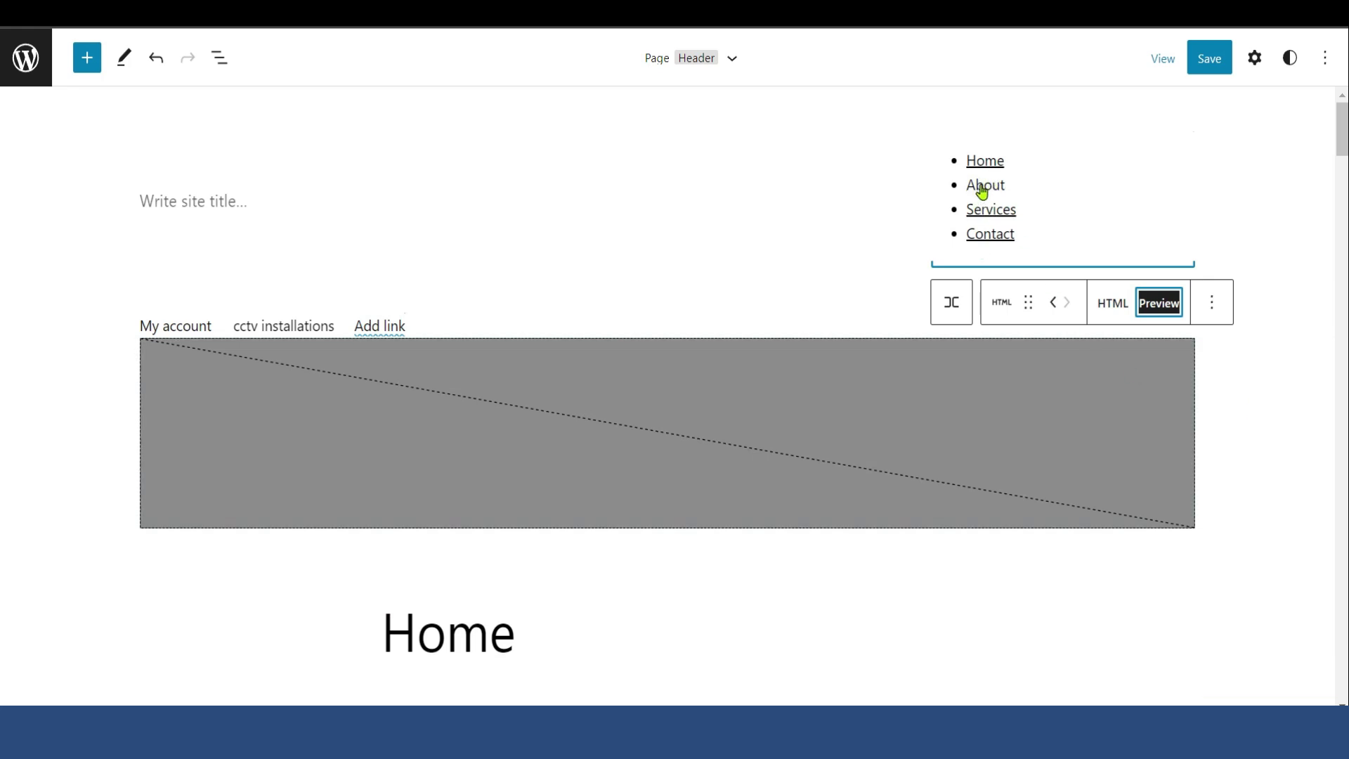
Save the header changes, confirming the Header template part and navigation menu.
left_click(1222, 67)
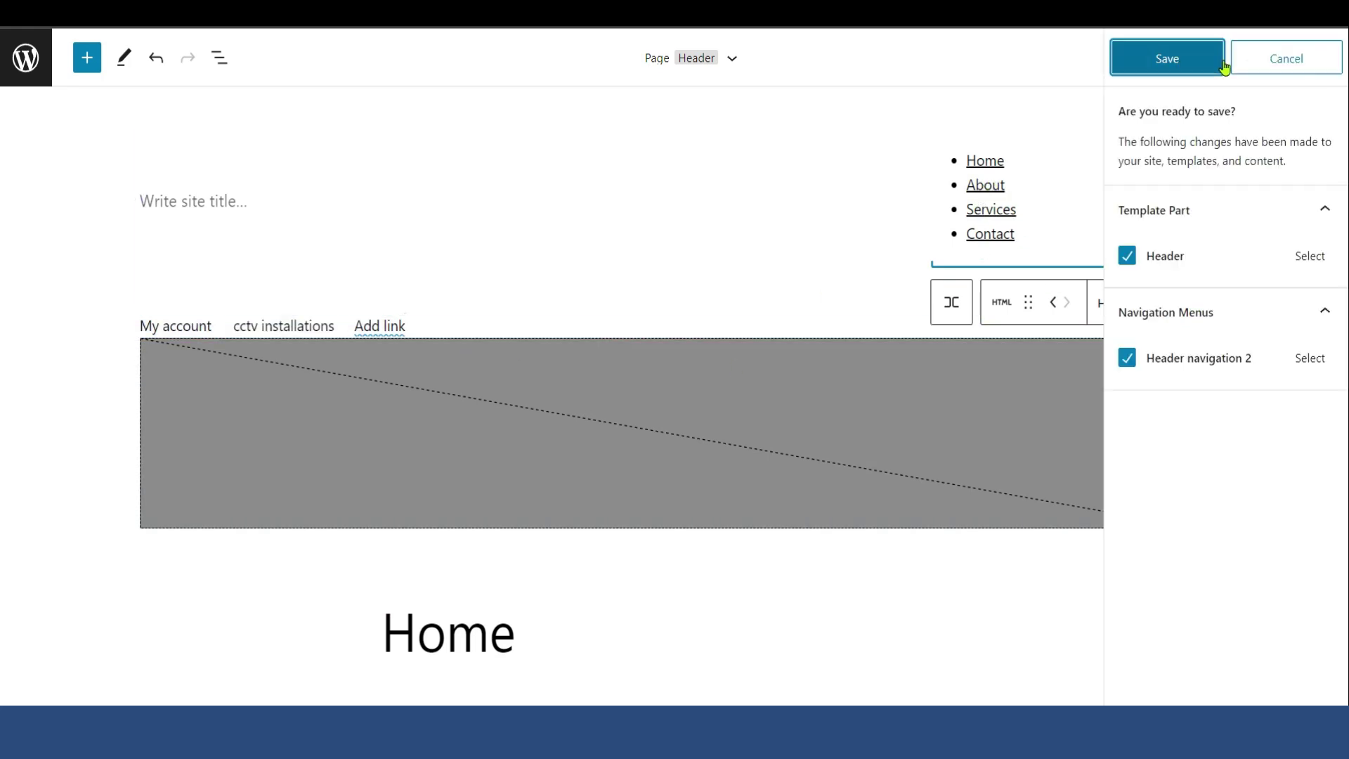
left_click(1175, 60)
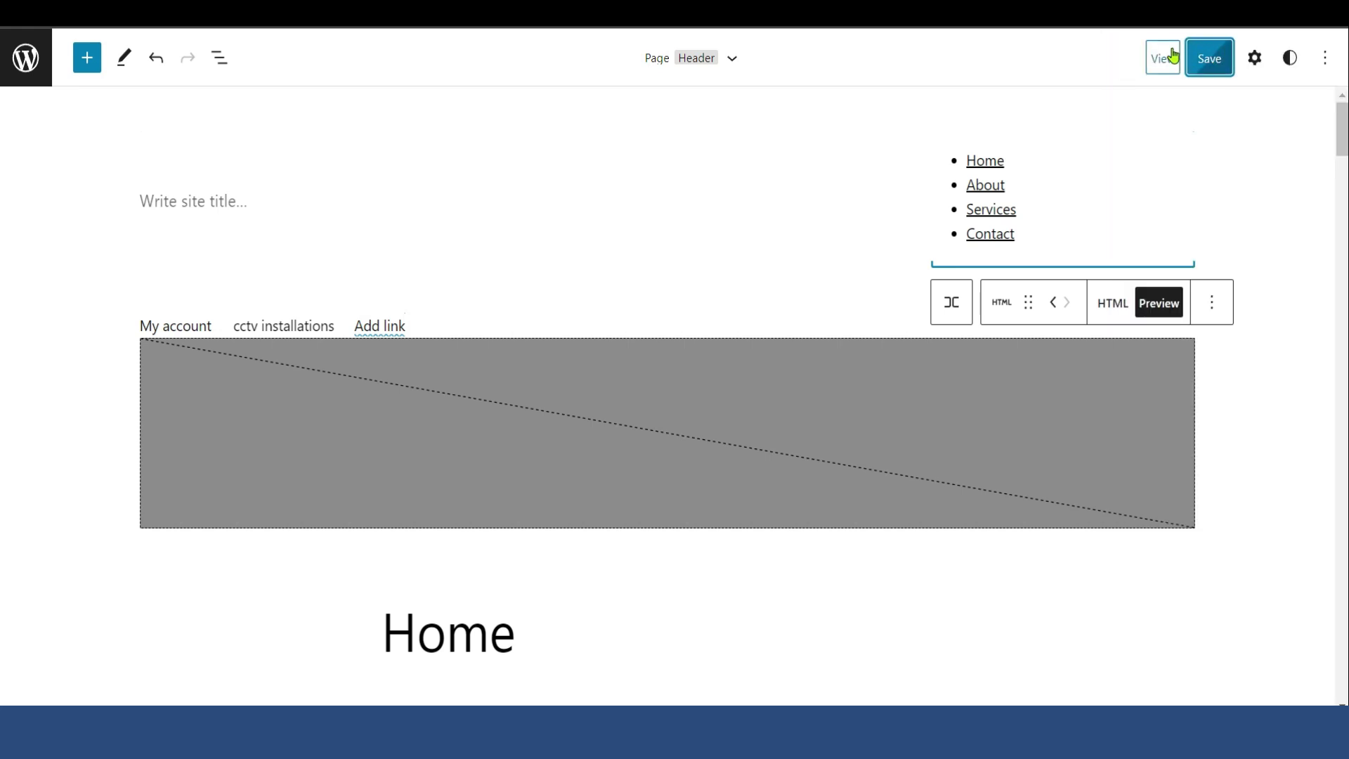